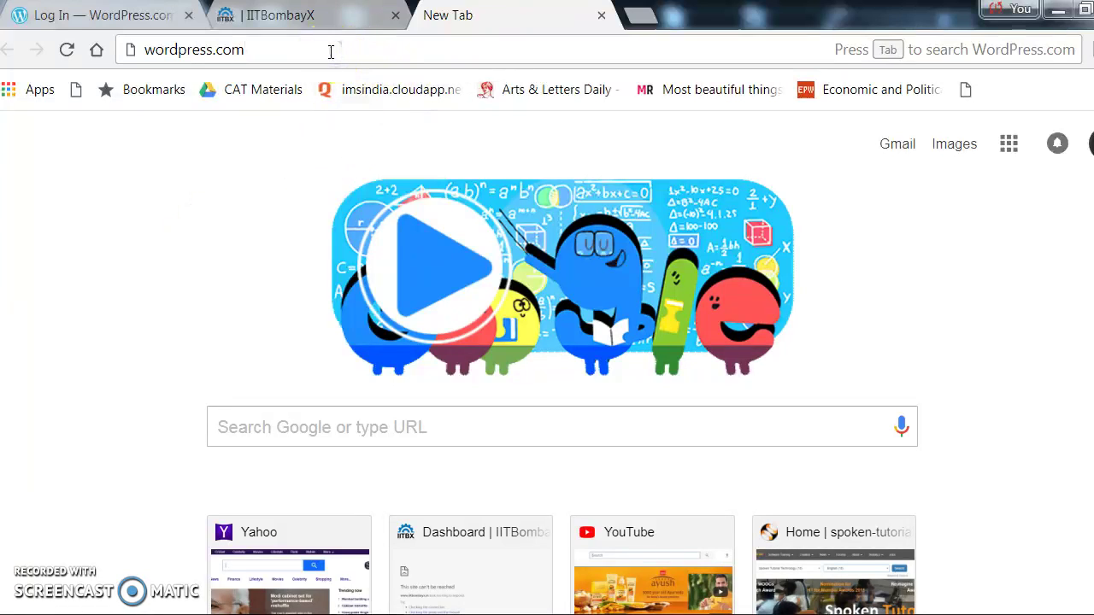
Load the WordPress.com home page and begin creating a new site with Get Started.
{"action": "key", "text": "Return"}
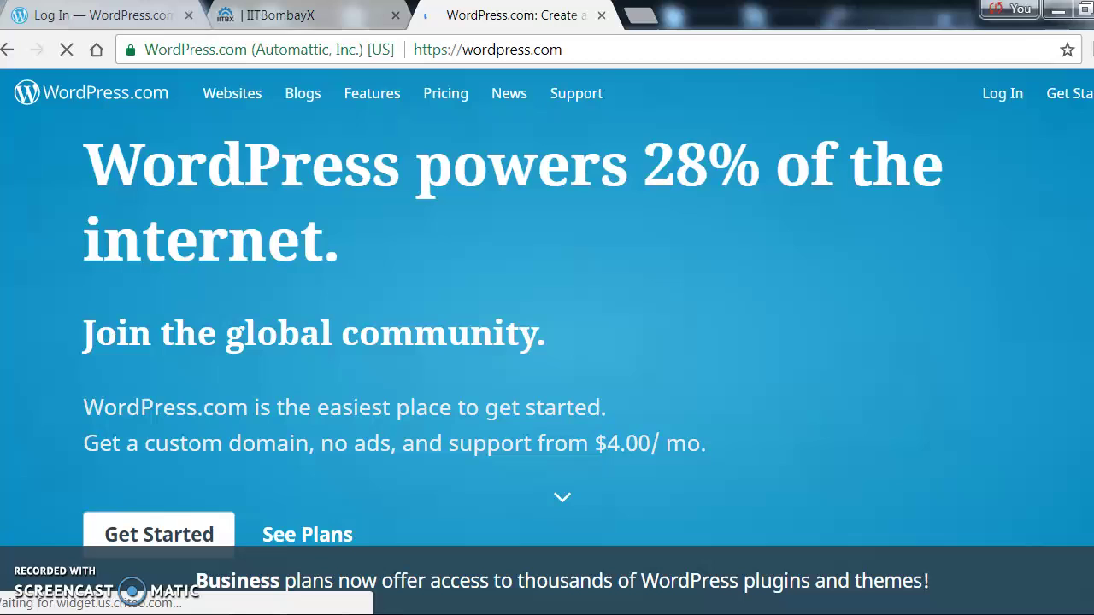
{"action": "left_click", "coordinate": [1058, 94]}
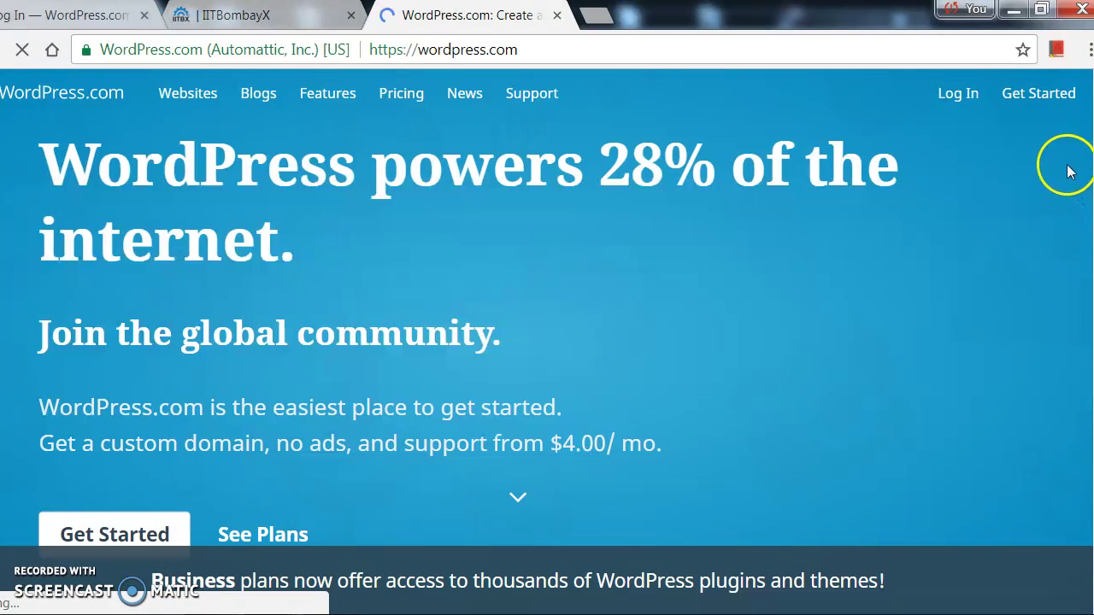
{"action": "left_click", "coordinate": [1041, 95]}
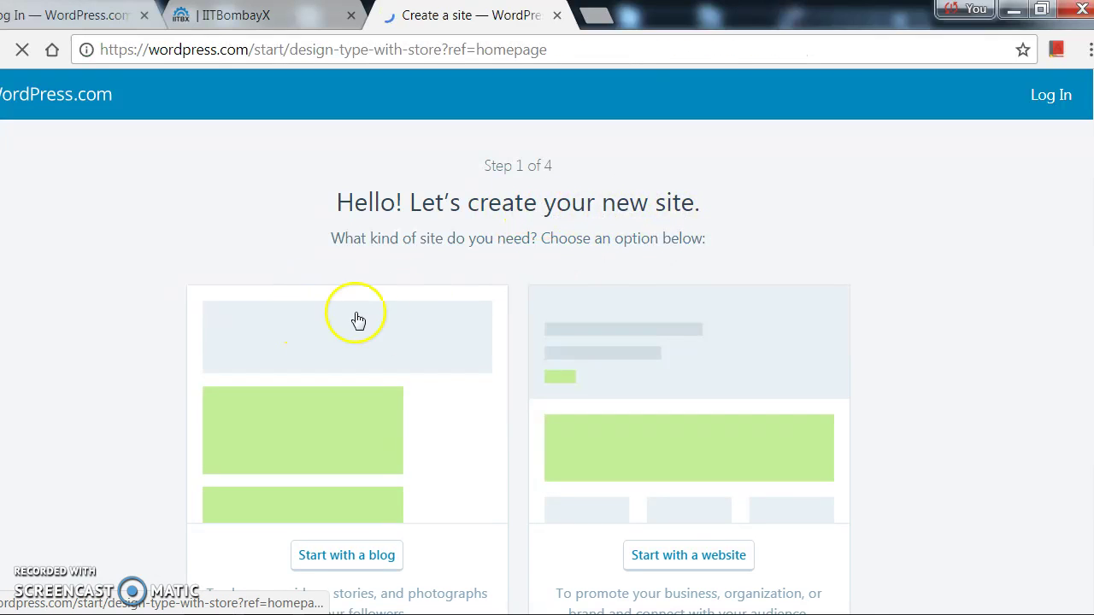
{"action": "left_click", "coordinate": [381, 473]}
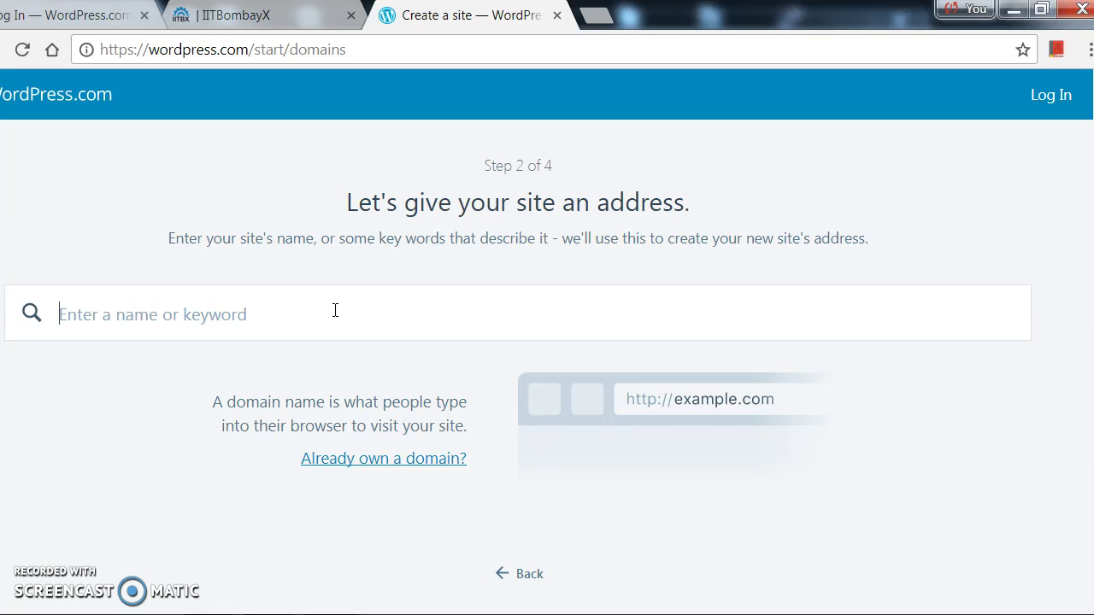
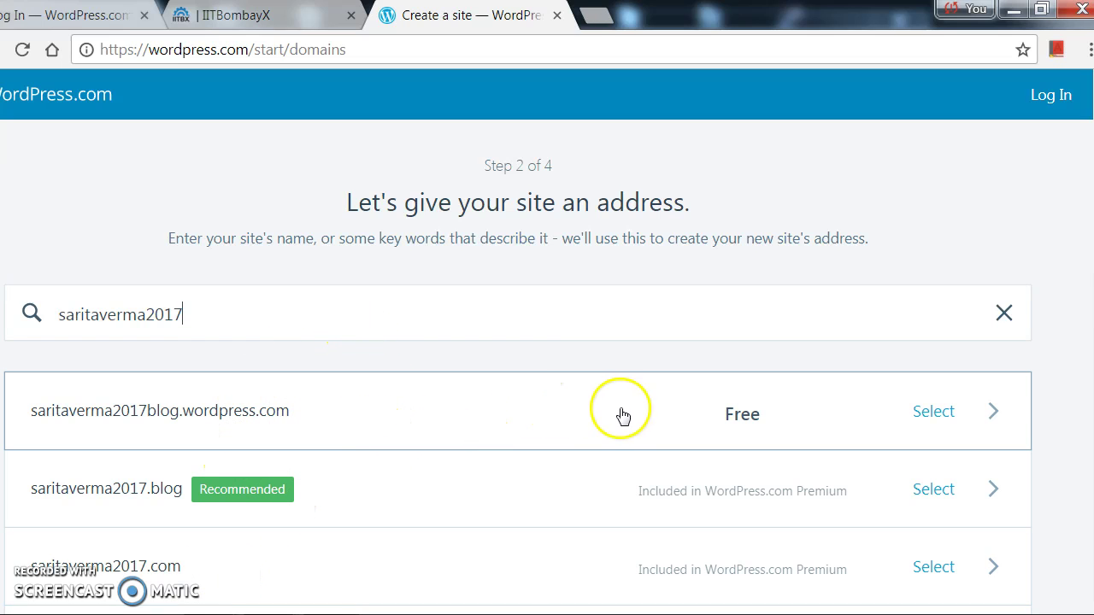
{"action": "left_click", "coordinate": [182, 413]}
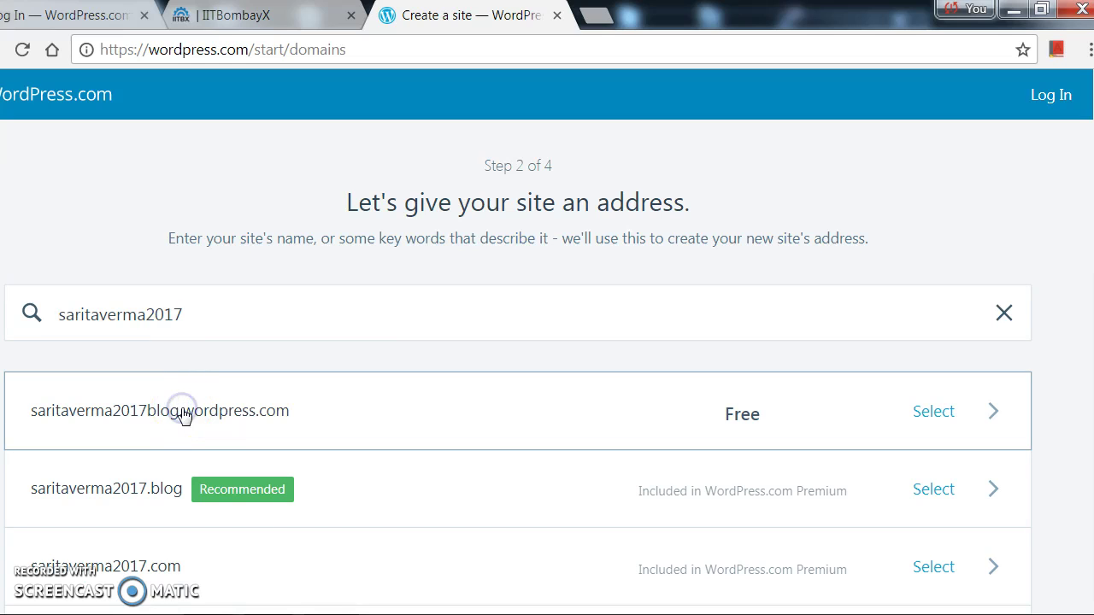
{"action": "left_click", "coordinate": [174, 415]}
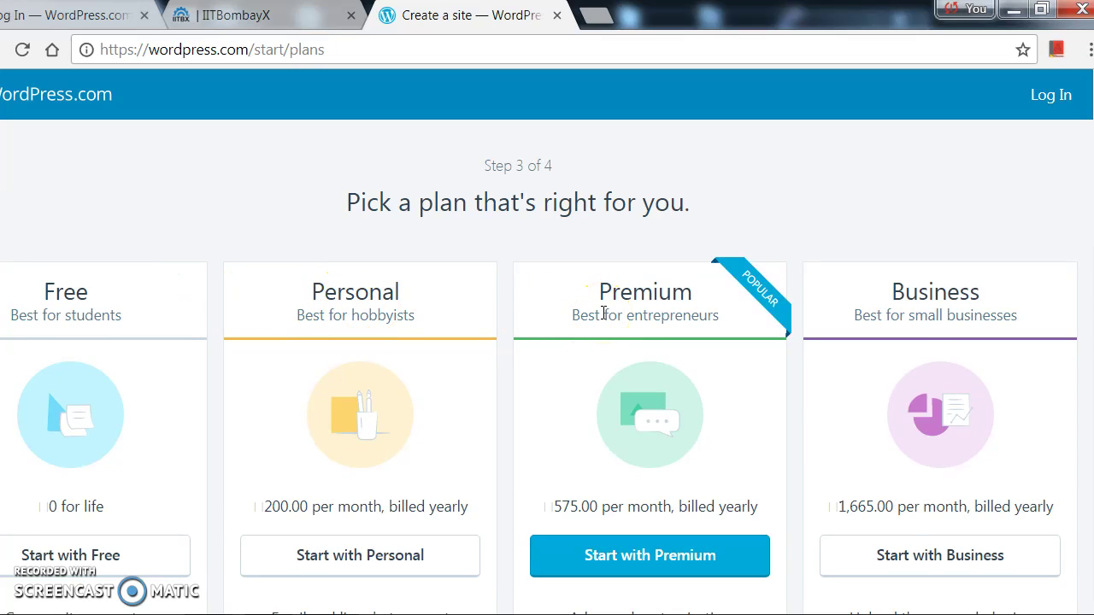
Go with the free plan, then switch from the sign-up form to logging into an existing account.
{"action": "left_click", "coordinate": [125, 552]}
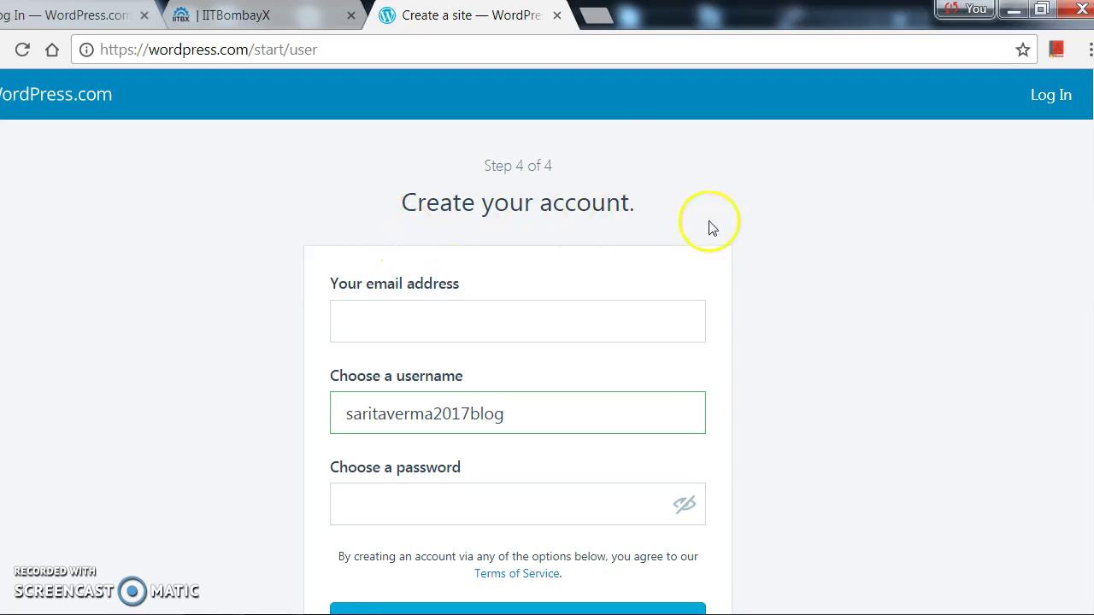
{"action": "left_click", "coordinate": [399, 317]}
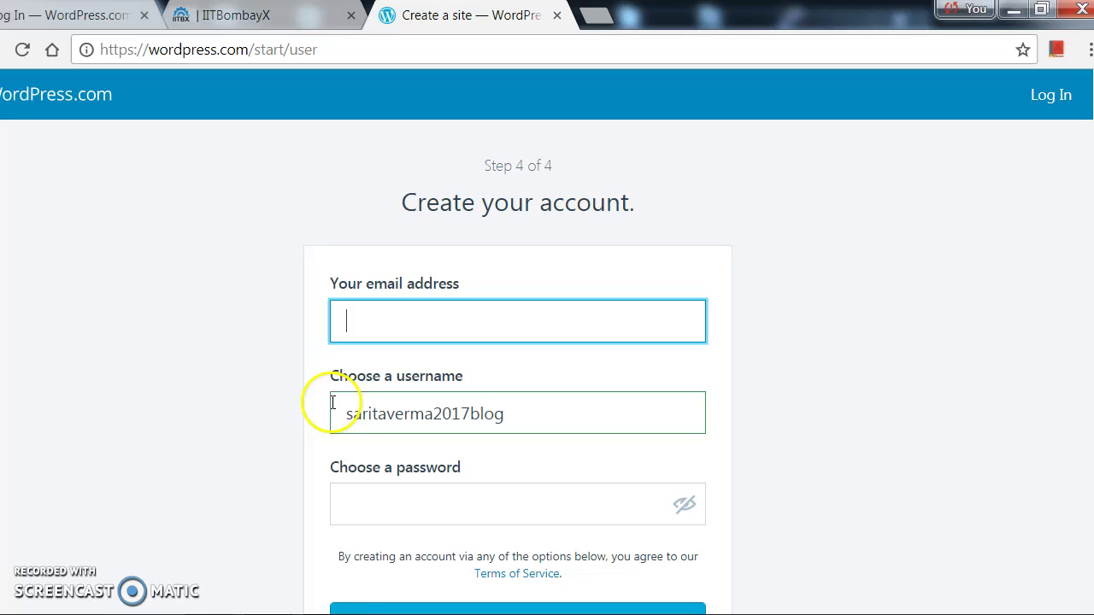
{"action": "left_click", "coordinate": [383, 503]}
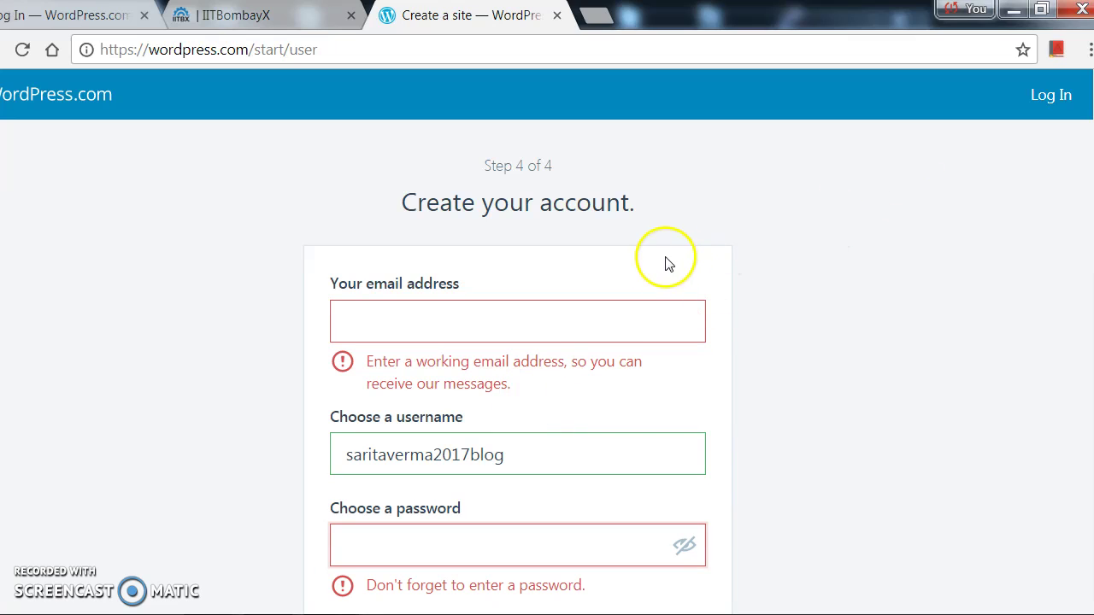
{"action": "left_click", "coordinate": [1073, 96]}
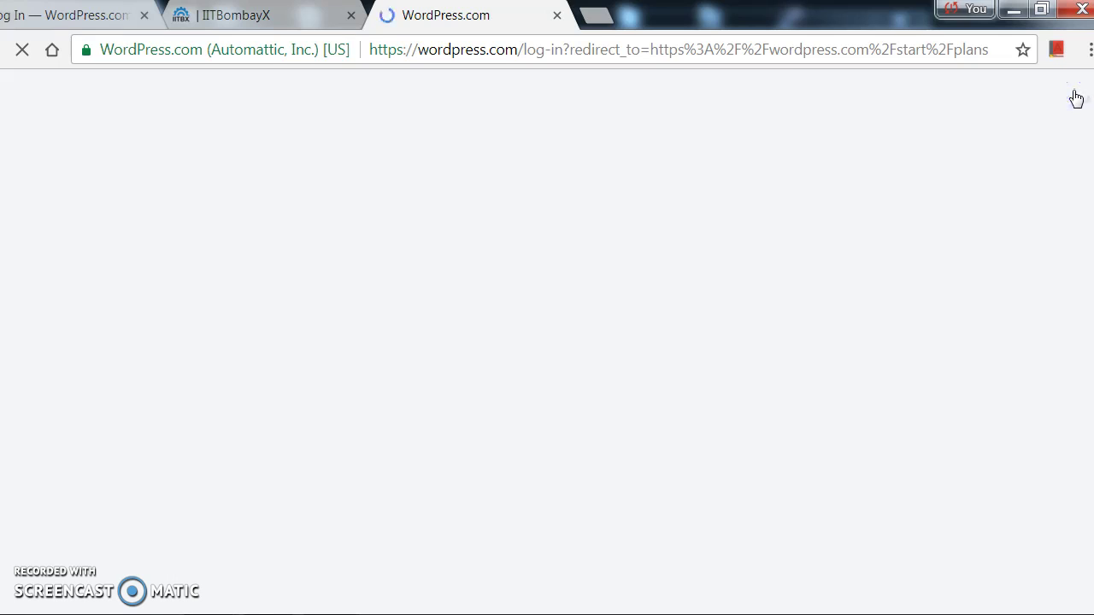
Sign in using the saved account e-mail and the account password.
{"action": "left_click", "coordinate": [702, 282]}
{"action": "left_click", "coordinate": [501, 302]}
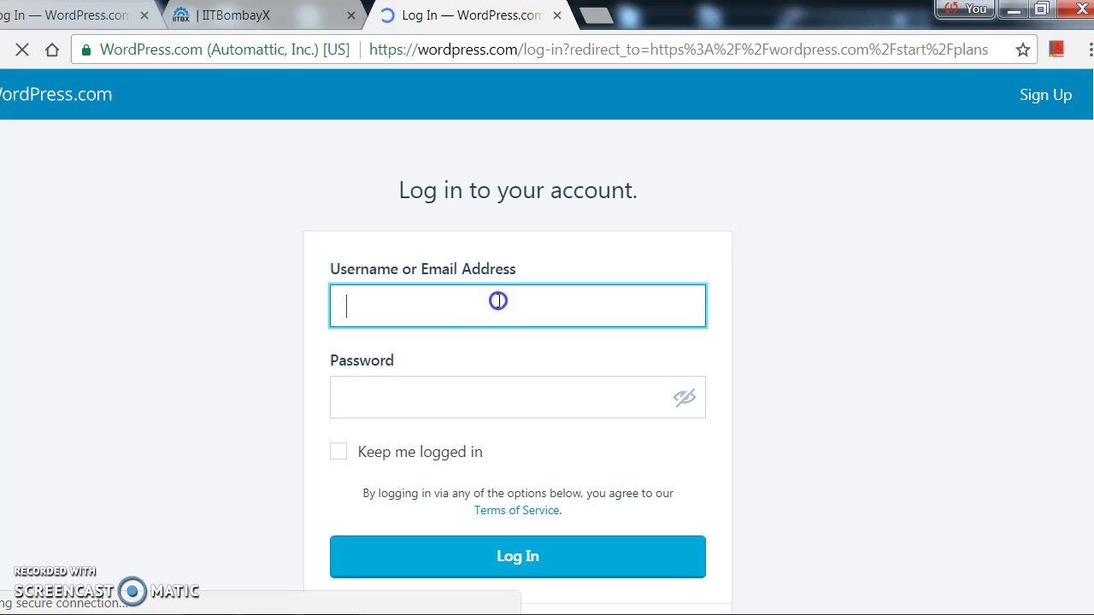
{"action": "type", "text": "s"}
{"action": "left_click", "coordinate": [488, 305]}
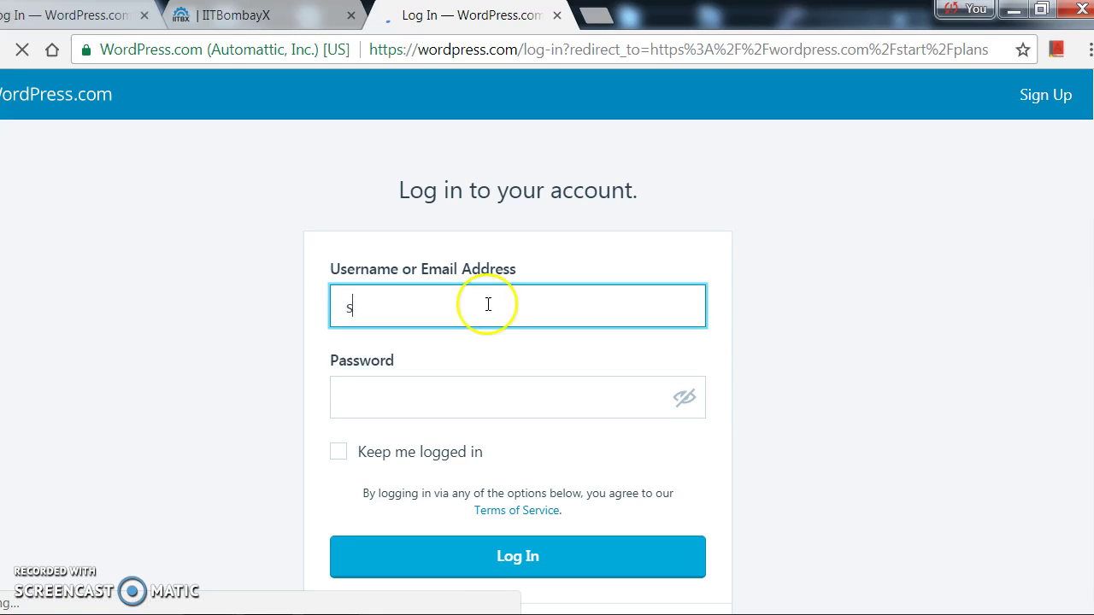
{"action": "type", "text": "a"}
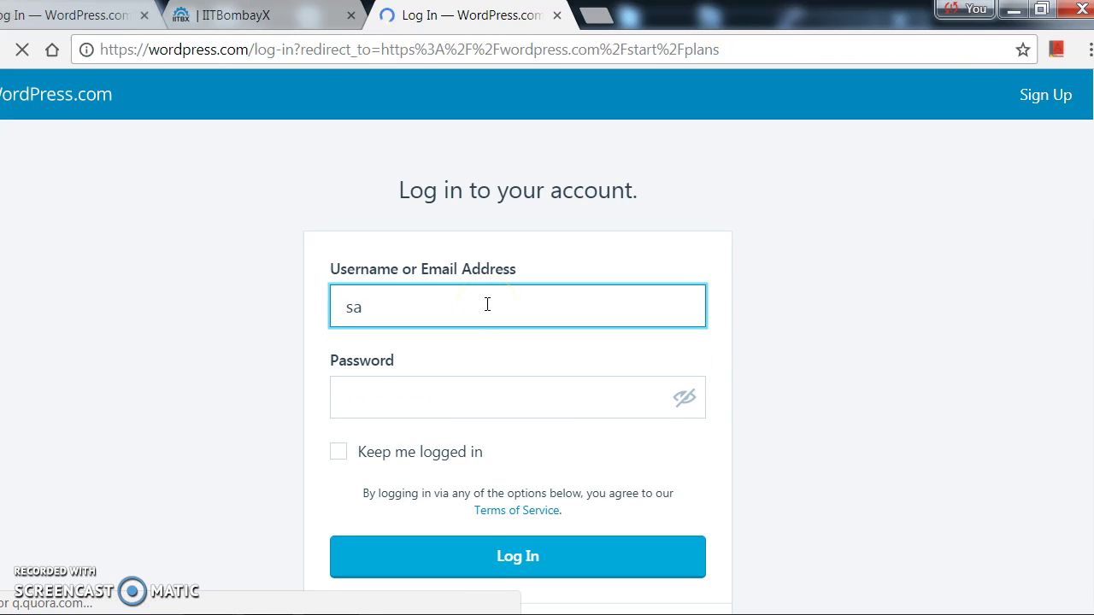
{"action": "type", "text": "r"}
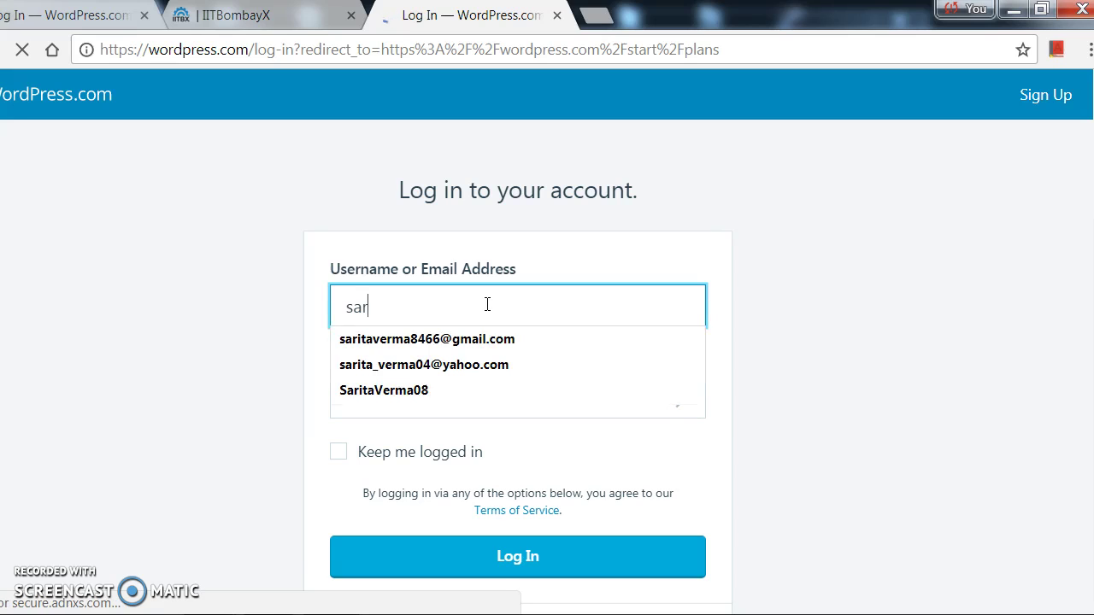
{"action": "left_click", "coordinate": [461, 340]}
{"action": "left_click", "coordinate": [461, 340]}
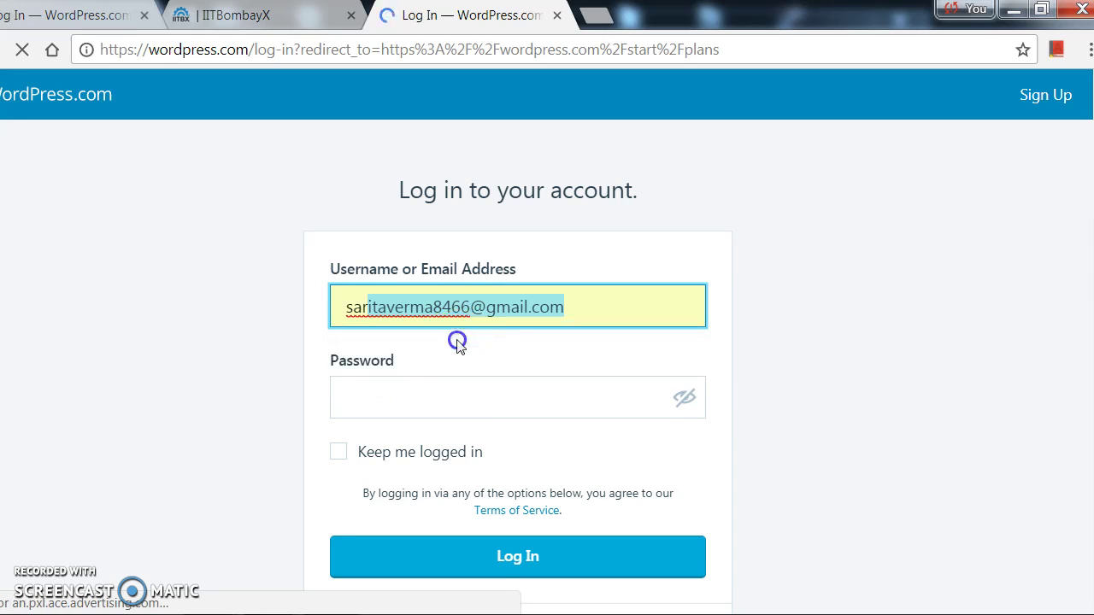
{"action": "left_click", "coordinate": [411, 406]}
{"action": "type", "text": "*******"}
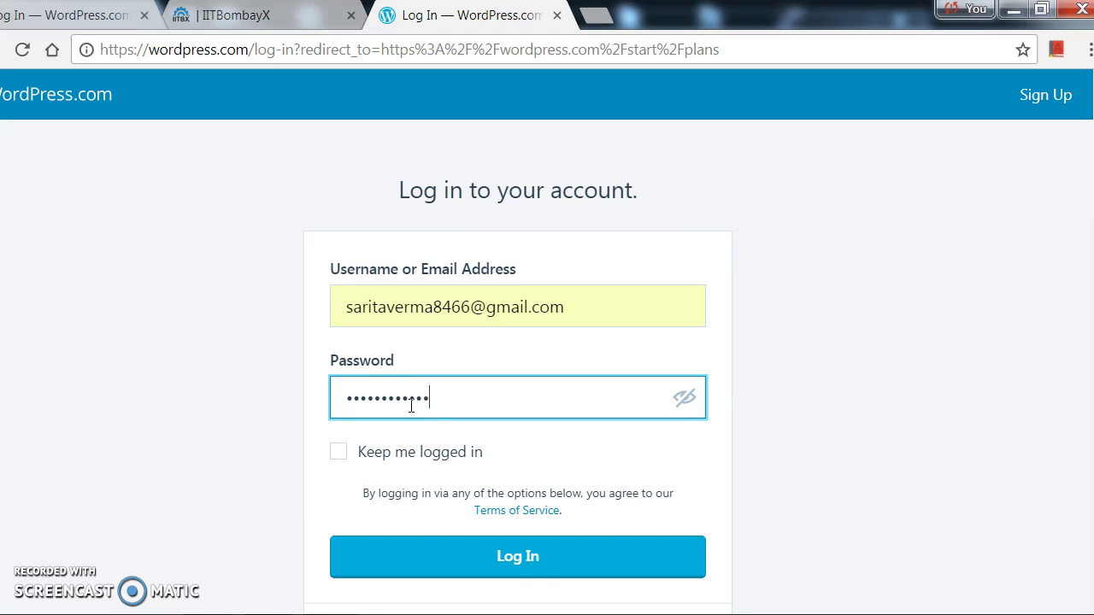
{"action": "left_click", "coordinate": [493, 560]}
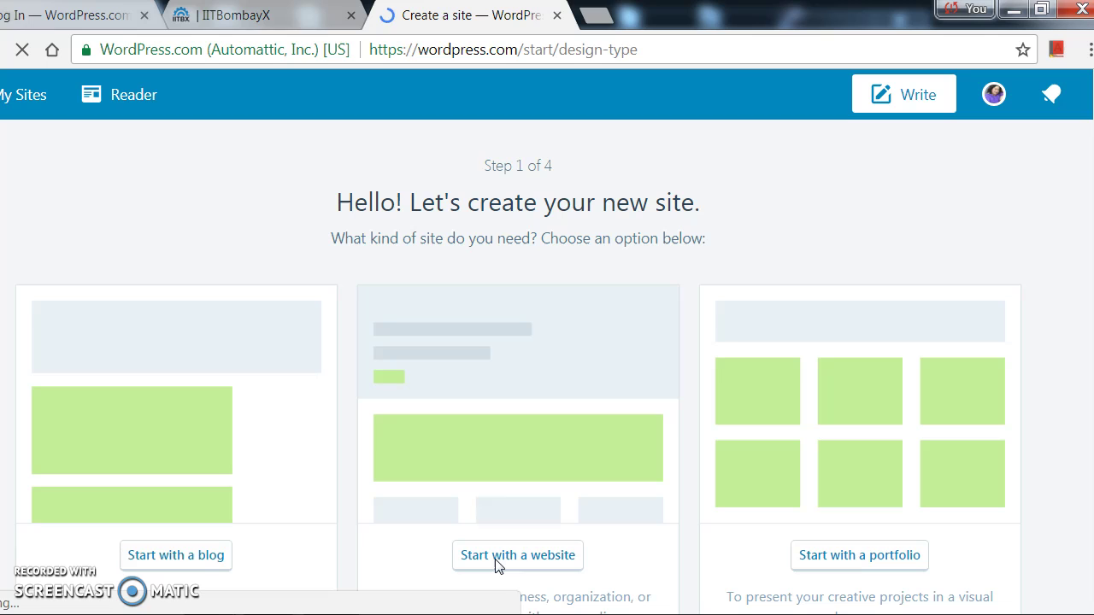
Choose to start with a website, then go to My Profile from the avatar.
{"action": "left_click", "coordinate": [539, 477]}
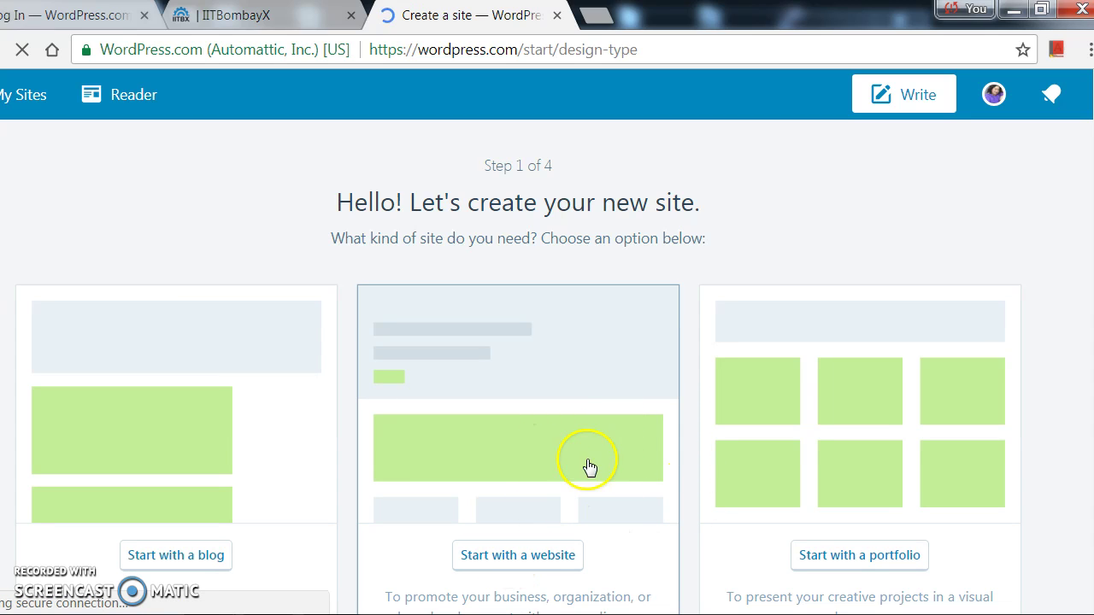
{"action": "left_click", "coordinate": [540, 557]}
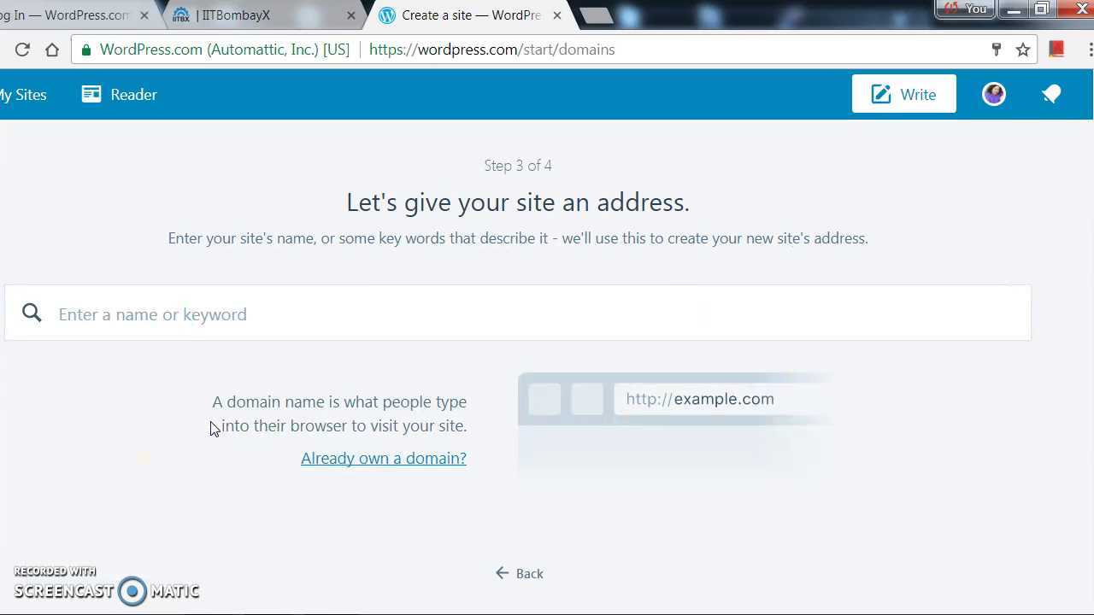
{"action": "left_click", "coordinate": [225, 314]}
{"action": "left_click", "coordinate": [248, 313]}
{"action": "left_click", "coordinate": [993, 97]}
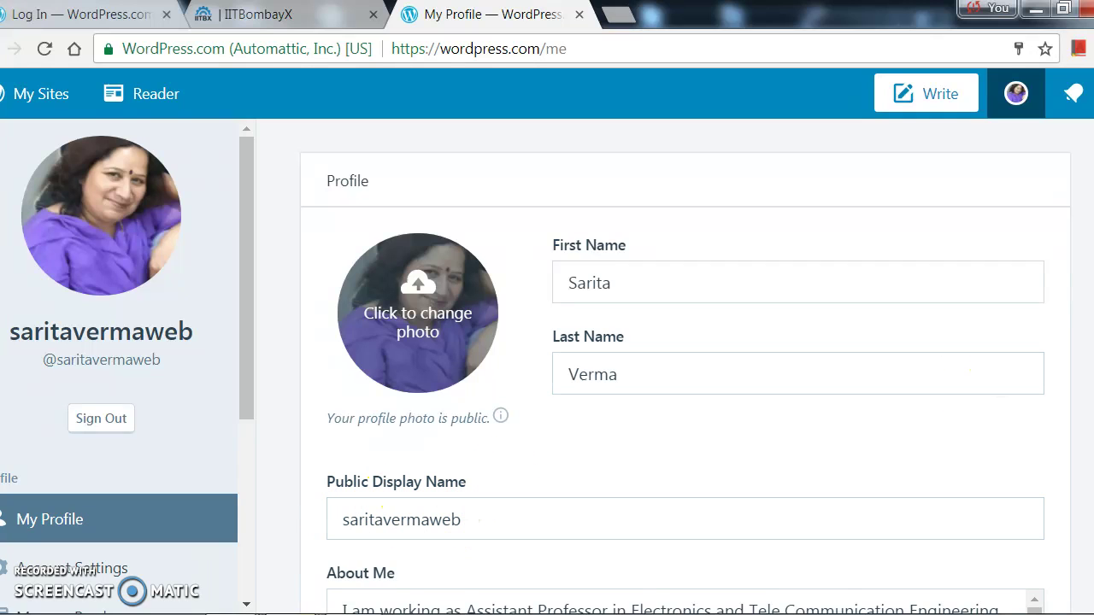
{"action": "scroll", "coordinate": [683, 367], "scroll_direction": "down", "scroll_amount": 2}
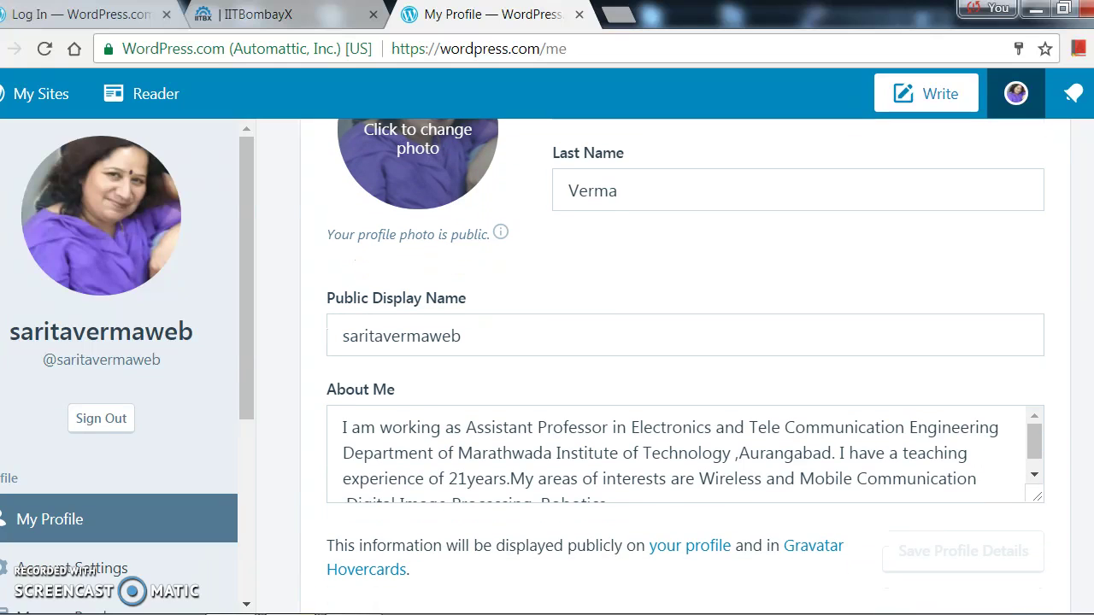
{"action": "scroll", "coordinate": [683, 368], "scroll_direction": "down", "scroll_amount": 1}
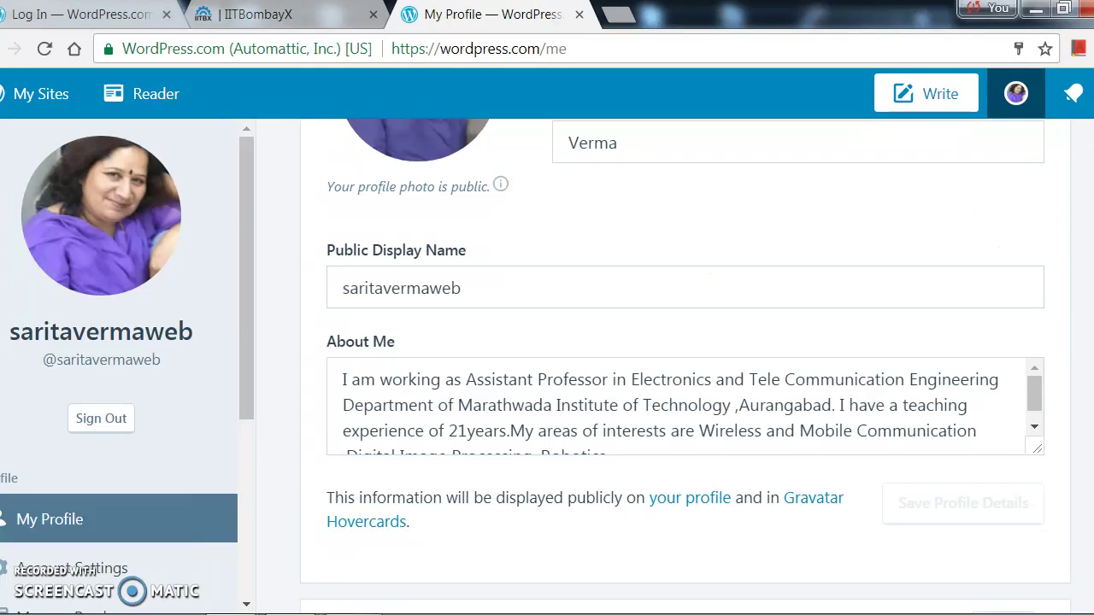
{"action": "scroll", "coordinate": [918, 270], "scroll_direction": "up", "scroll_amount": 2}
{"action": "scroll", "coordinate": [1000, 195], "scroll_direction": "up", "scroll_amount": 1}
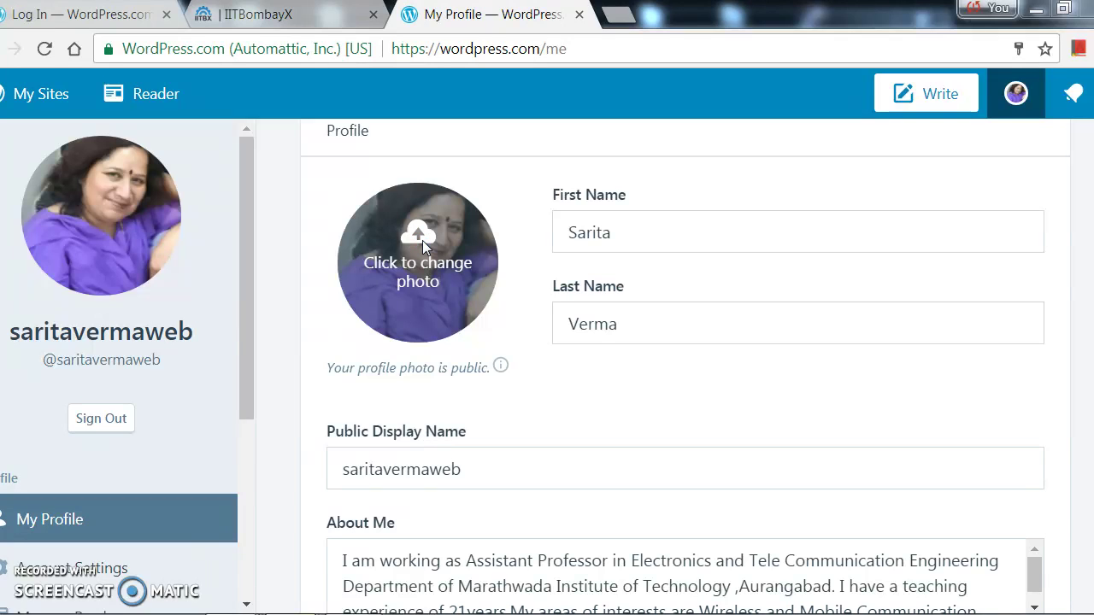
Pick team verma.jpg from the Desktop as the new profile photo image.
{"action": "left_click", "coordinate": [422, 241]}
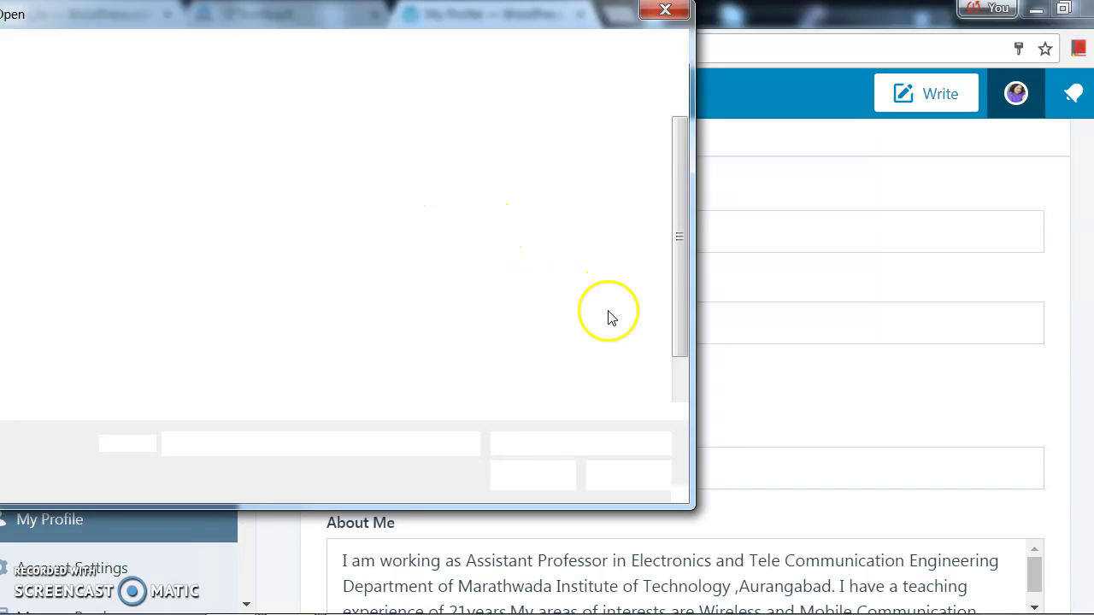
{"action": "left_click", "coordinate": [680, 263]}
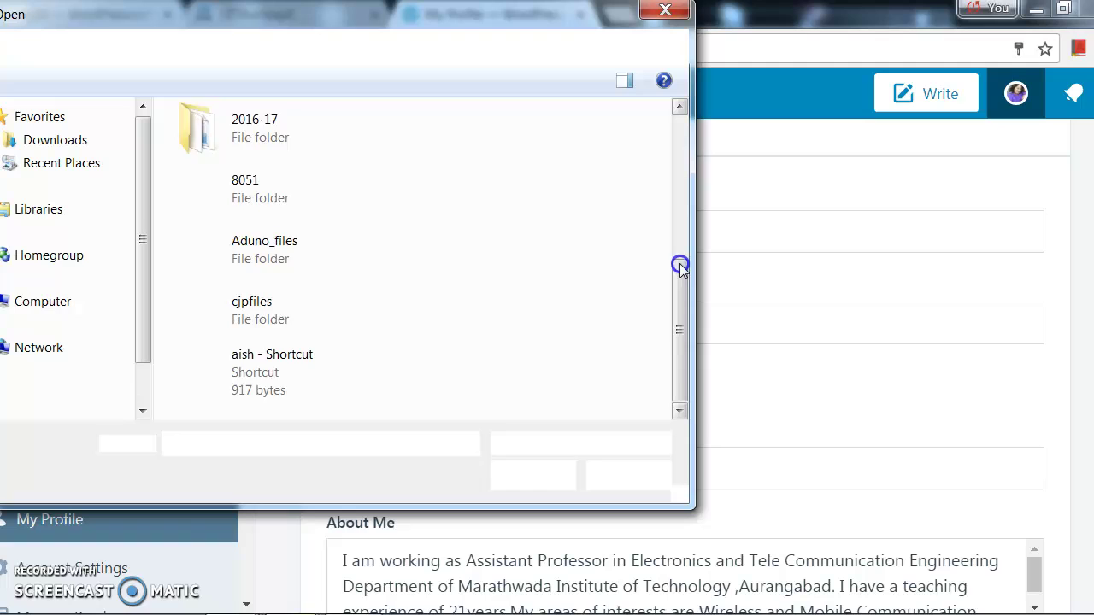
{"action": "left_click", "coordinate": [679, 315]}
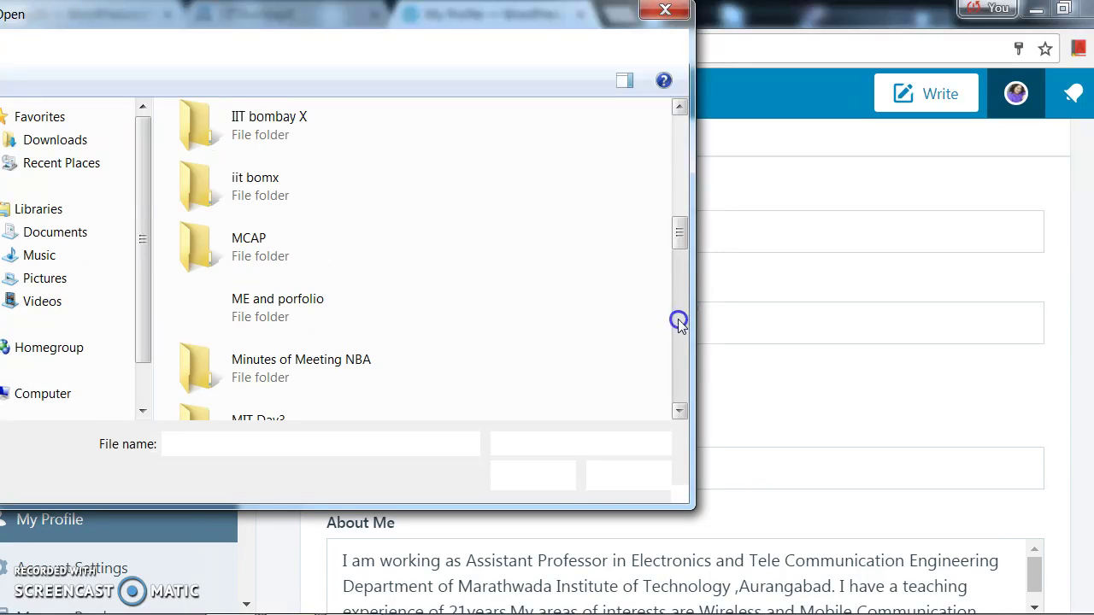
{"action": "scroll", "coordinate": [678, 320], "scroll_direction": "down", "scroll_amount": 2}
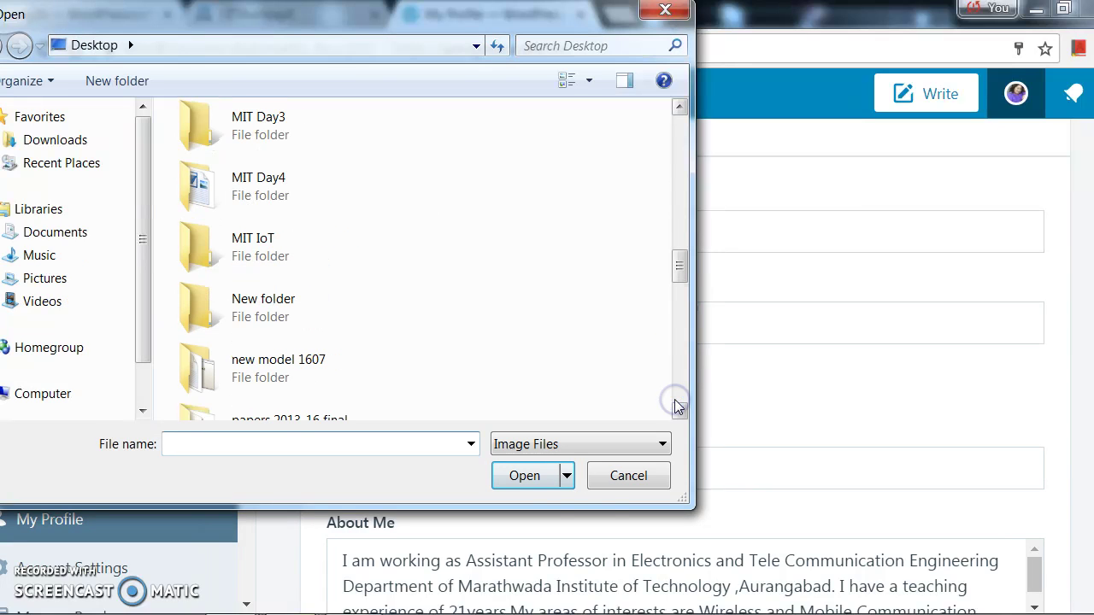
{"action": "left_click", "coordinate": [684, 305]}
{"action": "left_click_drag", "start_coordinate": [682, 271], "coordinate": [680, 389]}
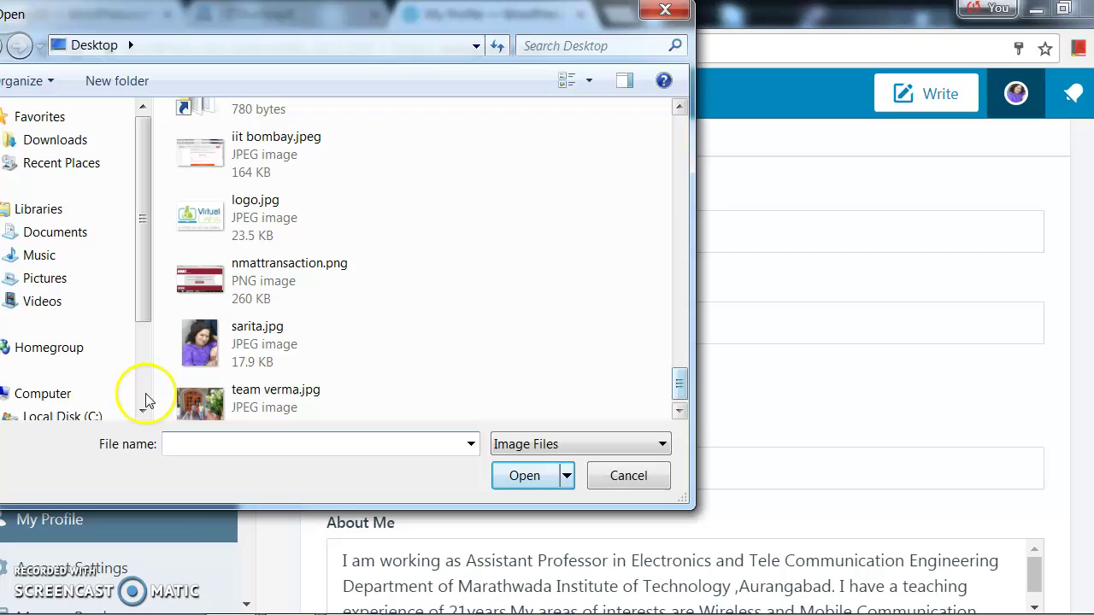
{"action": "left_click", "coordinate": [213, 399]}
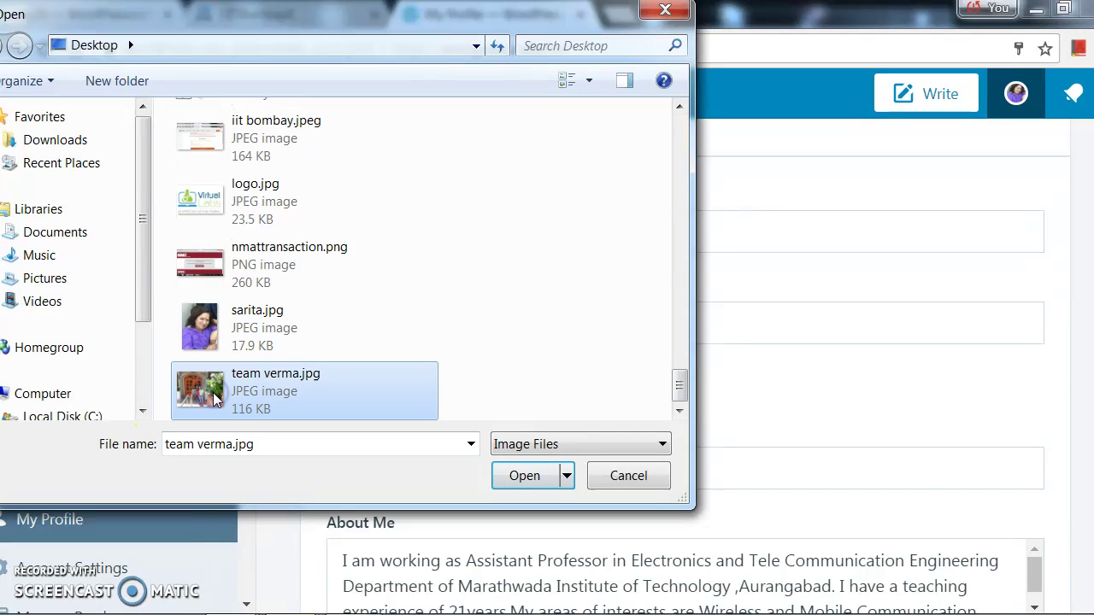
{"action": "left_click", "coordinate": [522, 477]}
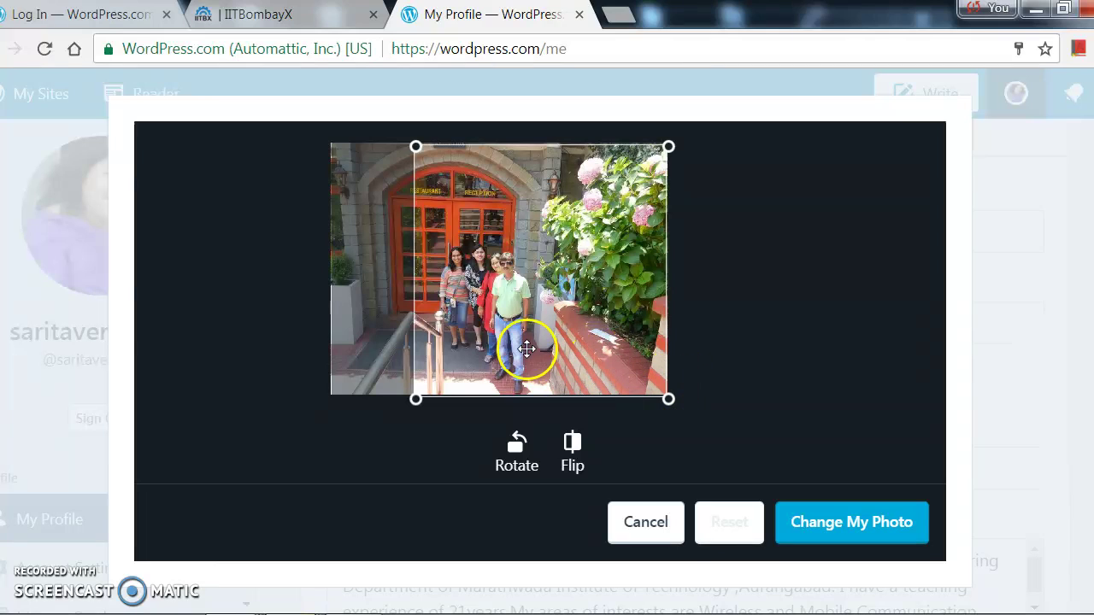
Shift the crop area left over the group photo and apply it with Change My Photo.
{"action": "left_click_drag", "start_coordinate": [483, 348], "coordinate": [444, 348]}
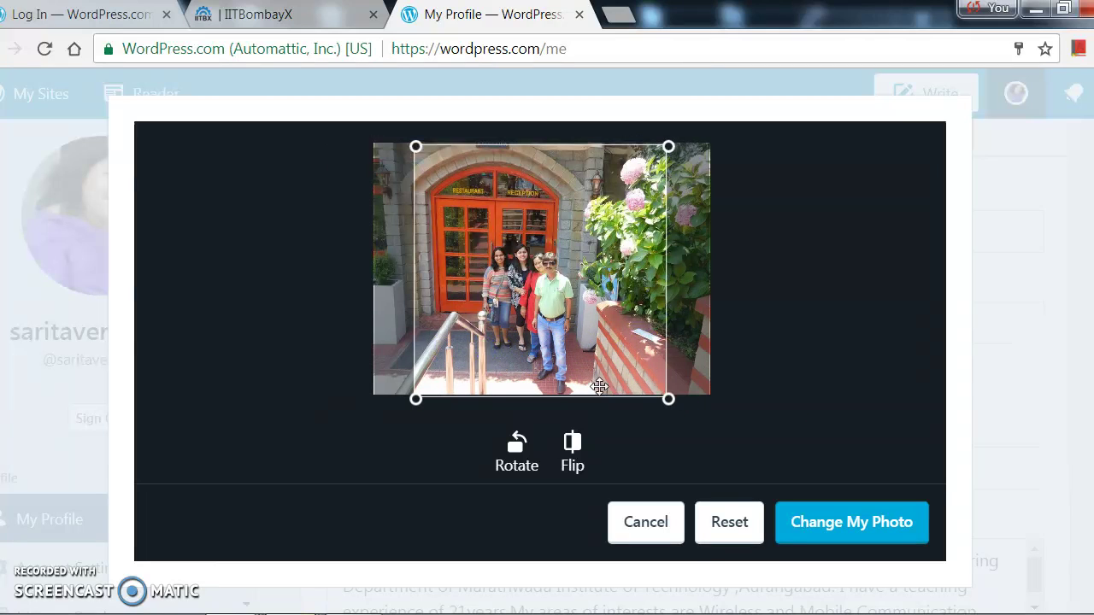
{"action": "left_click", "coordinate": [877, 530]}
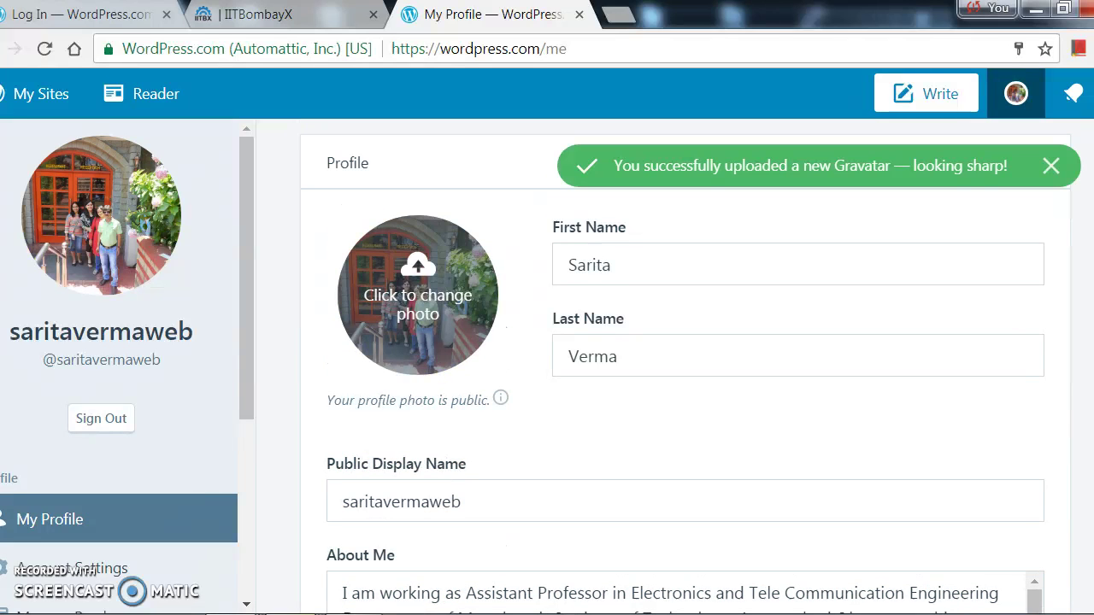
Review the profile form under the new Gravatar and place the caret in the About Me text.
{"action": "scroll", "coordinate": [683, 367], "scroll_direction": "down", "scroll_amount": 2}
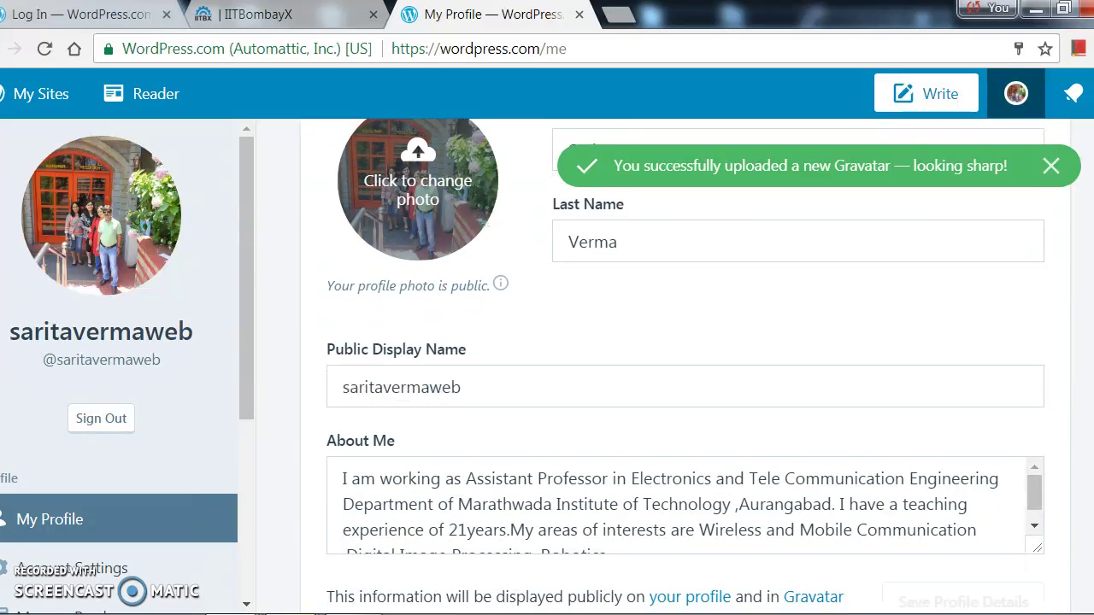
{"action": "scroll", "coordinate": [683, 367], "scroll_direction": "up", "scroll_amount": 2}
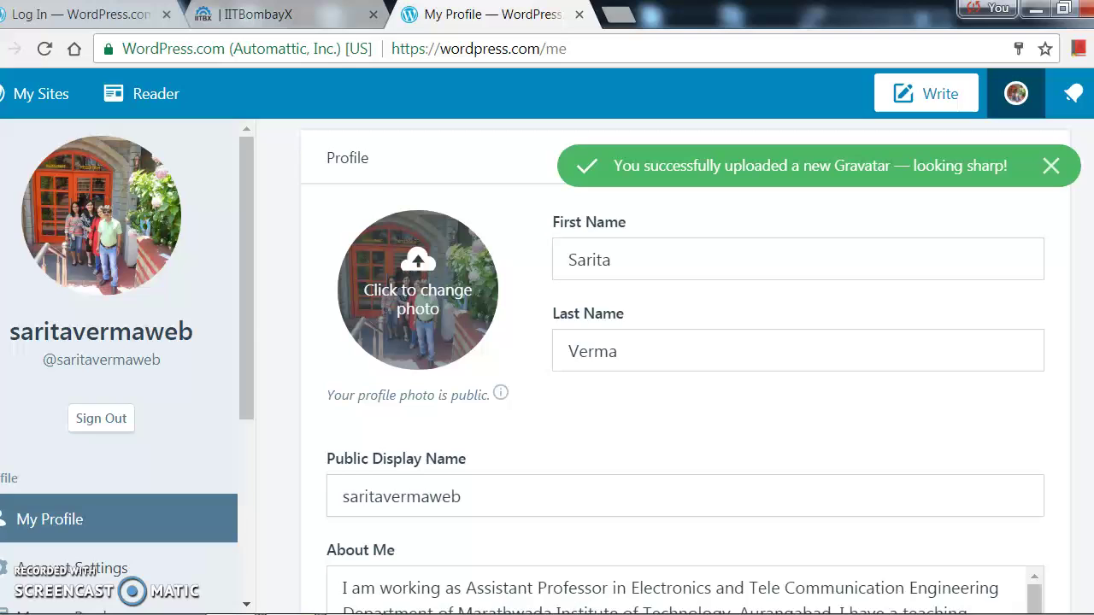
{"action": "scroll", "coordinate": [684, 367], "scroll_direction": "down", "scroll_amount": 1}
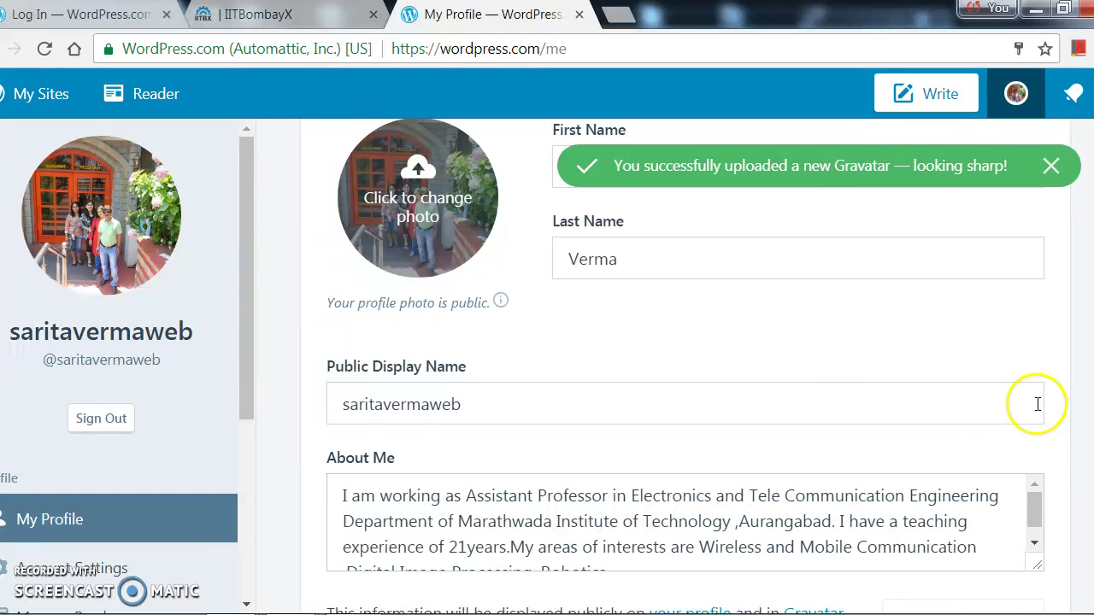
{"action": "scroll", "coordinate": [684, 367], "scroll_direction": "down", "scroll_amount": 1}
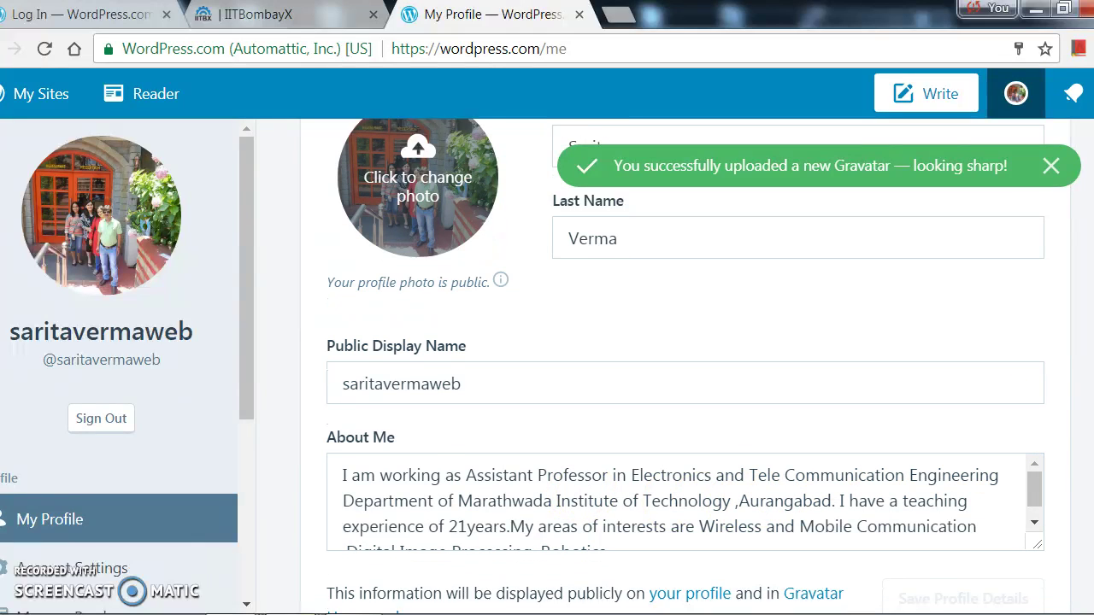
{"action": "left_click", "coordinate": [902, 490]}
{"action": "left_click", "coordinate": [903, 490]}
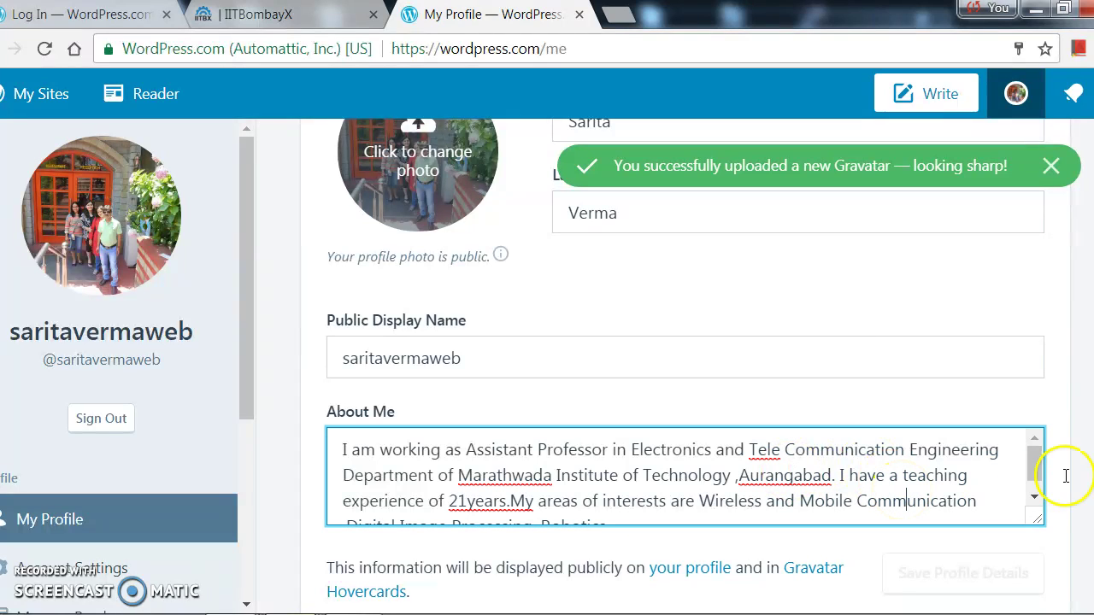
{"action": "scroll", "coordinate": [684, 359], "scroll_direction": "down", "scroll_amount": 1}
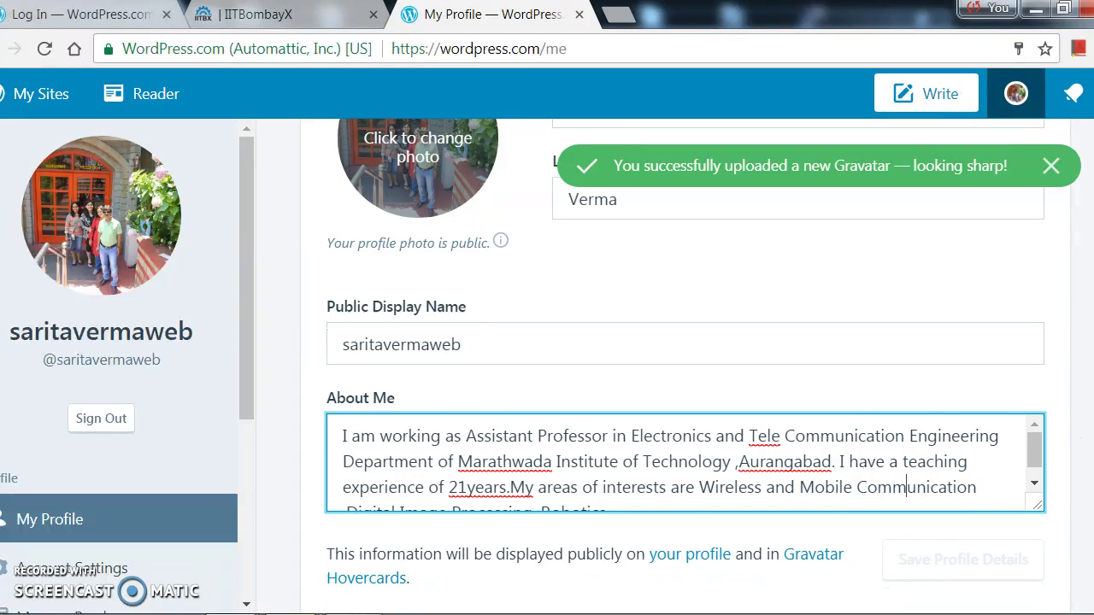
{"action": "scroll", "coordinate": [684, 359], "scroll_direction": "up", "scroll_amount": 2}
{"action": "scroll", "coordinate": [684, 359], "scroll_direction": "down", "scroll_amount": 1}
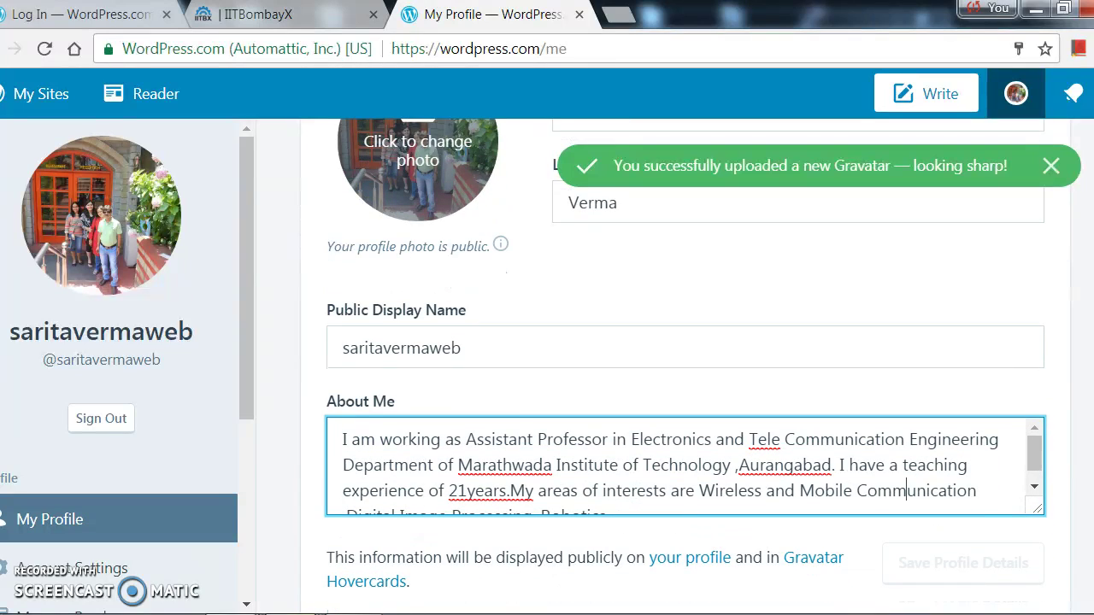
{"action": "scroll", "coordinate": [683, 359], "scroll_direction": "up", "scroll_amount": 3}
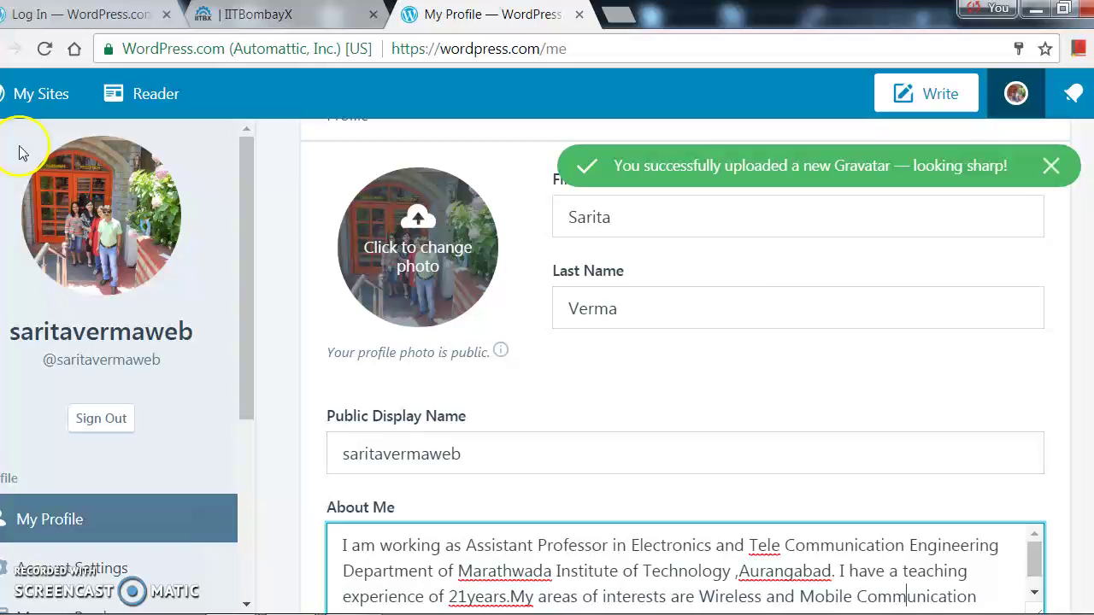
Go to the faculty profile site and append /wp-admin/ to its address to load the dashboard.
{"action": "left_click", "coordinate": [50, 96]}
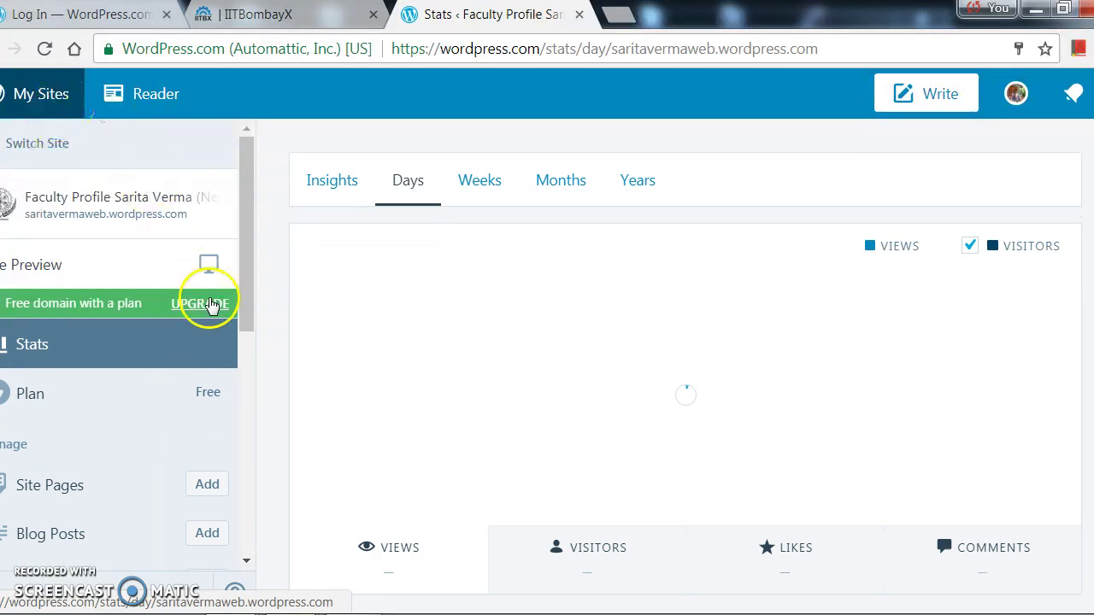
{"action": "left_click", "coordinate": [848, 44]}
{"action": "left_click", "coordinate": [849, 44]}
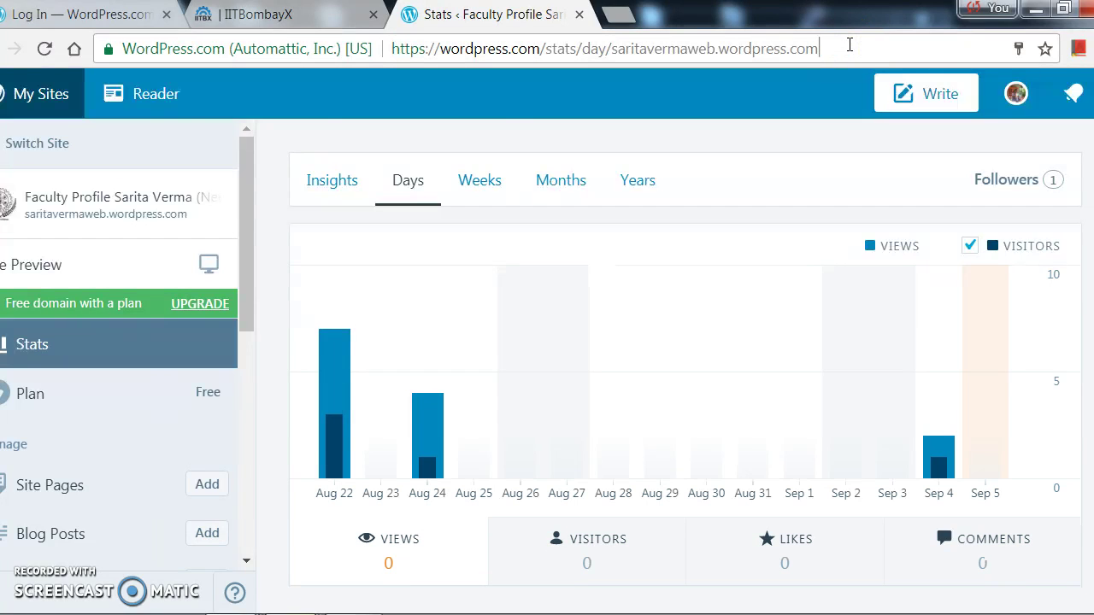
{"action": "type", "text": "/"}
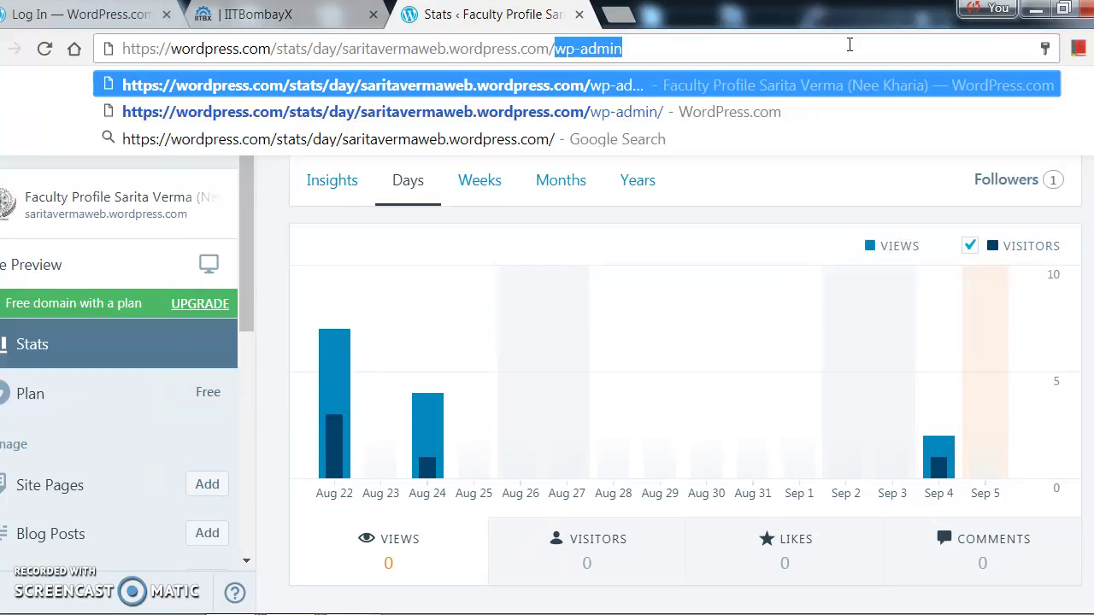
{"action": "type", "text": "wp-"}
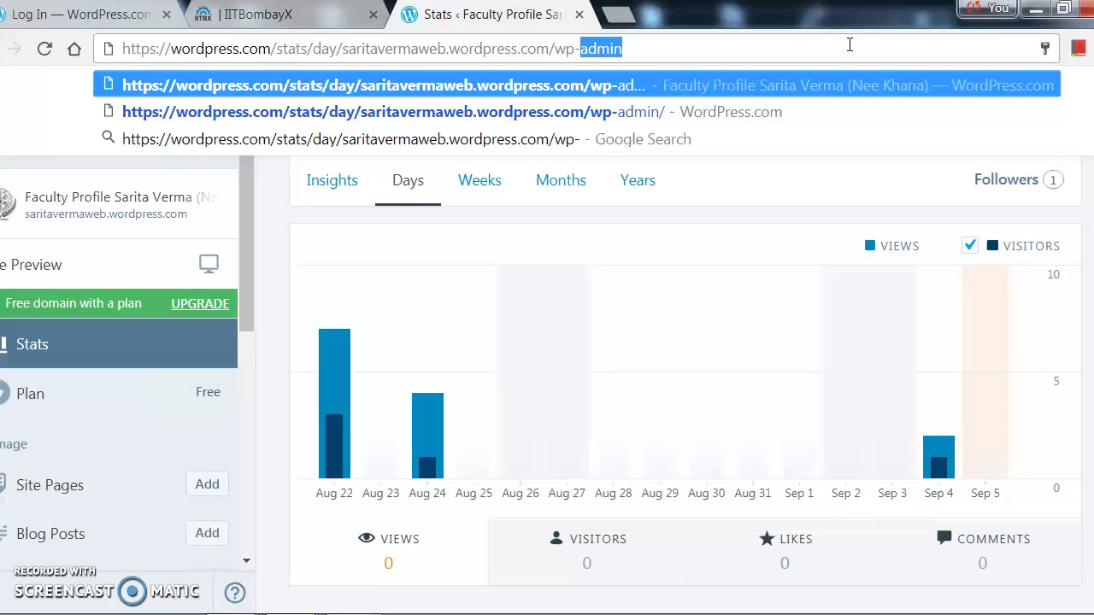
{"action": "type", "text": "admi"}
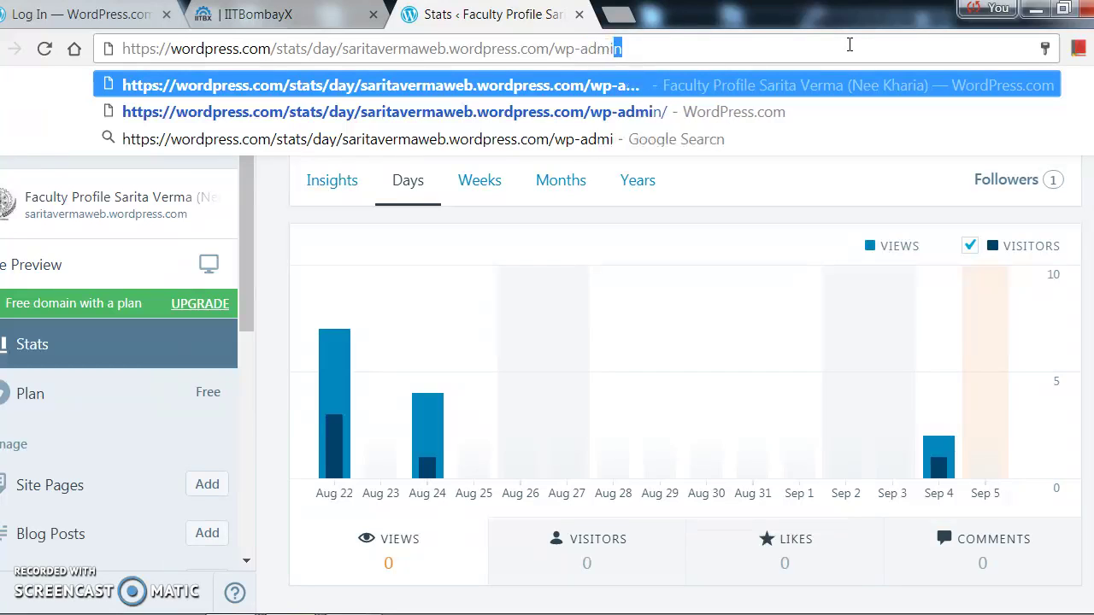
{"action": "type", "text": "n/"}
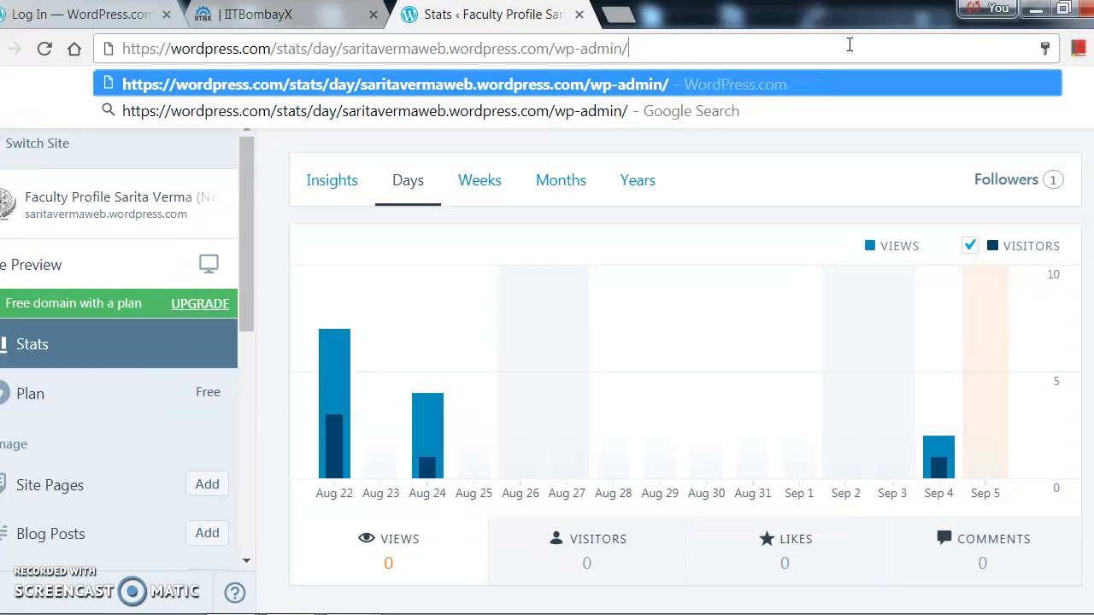
{"action": "key", "text": "Escape"}
{"action": "key", "text": "Return"}
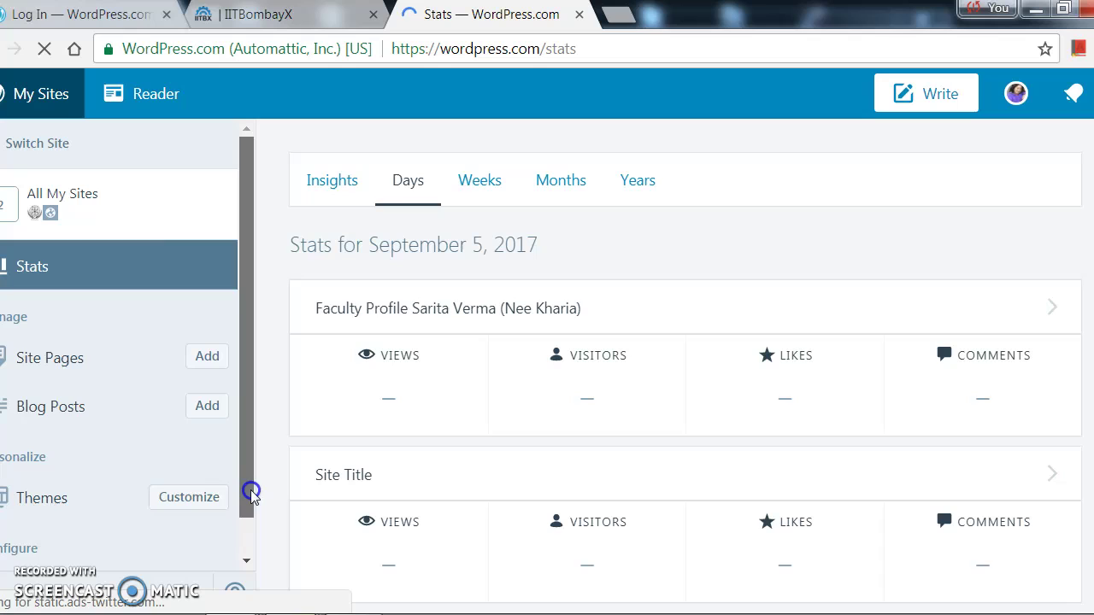
Open the Themes gallery from the sidebar and scroll down to the Dara theme card.
{"action": "left_click_drag", "start_coordinate": [247, 513], "coordinate": [241, 541]}
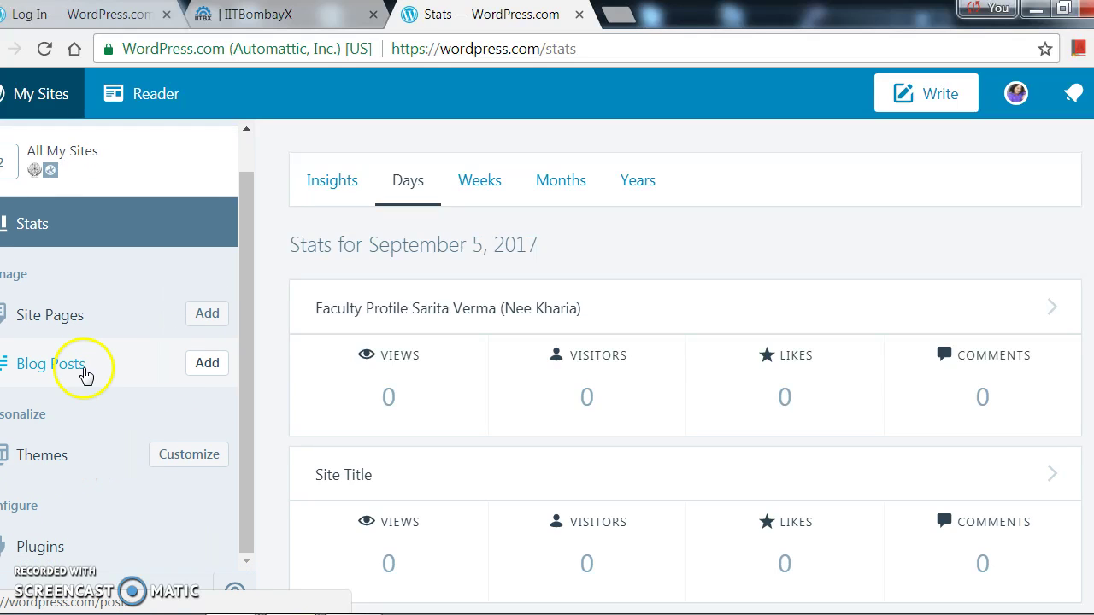
{"action": "left_click_drag", "start_coordinate": [246, 538], "coordinate": [245, 575]}
{"action": "left_click", "coordinate": [248, 561]}
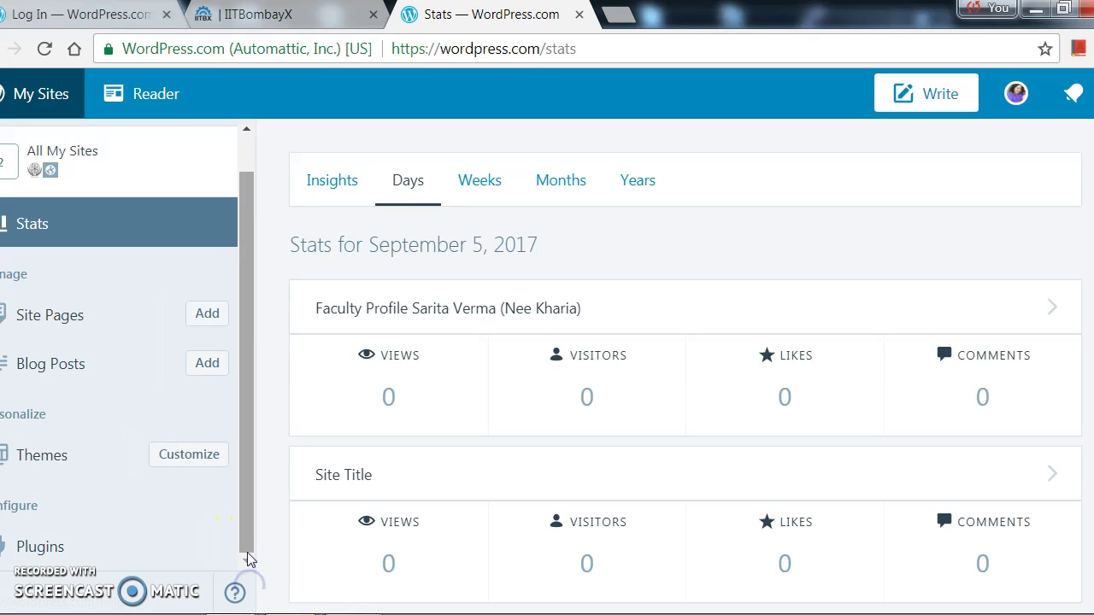
{"action": "left_click", "coordinate": [47, 457]}
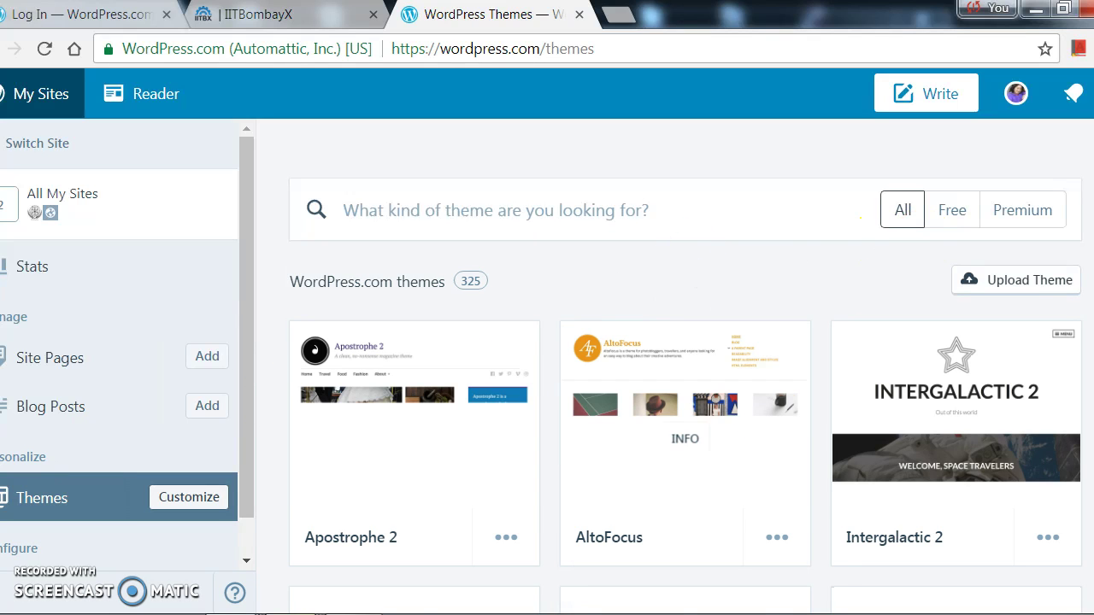
{"action": "scroll", "coordinate": [684, 385], "scroll_direction": "down", "scroll_amount": 2}
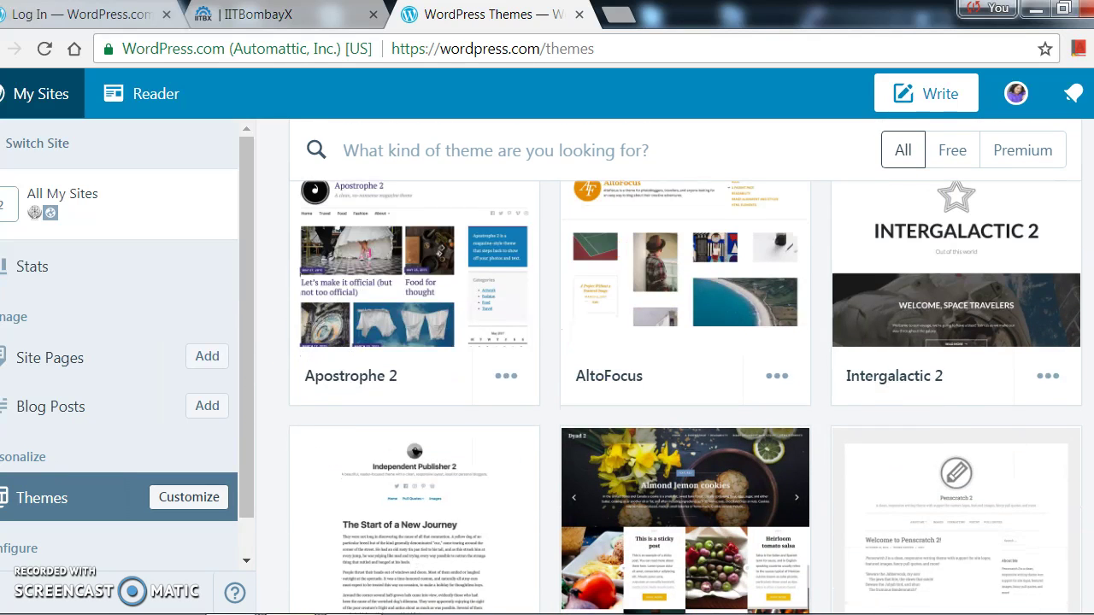
{"action": "scroll", "coordinate": [683, 397], "scroll_direction": "down", "scroll_amount": 4}
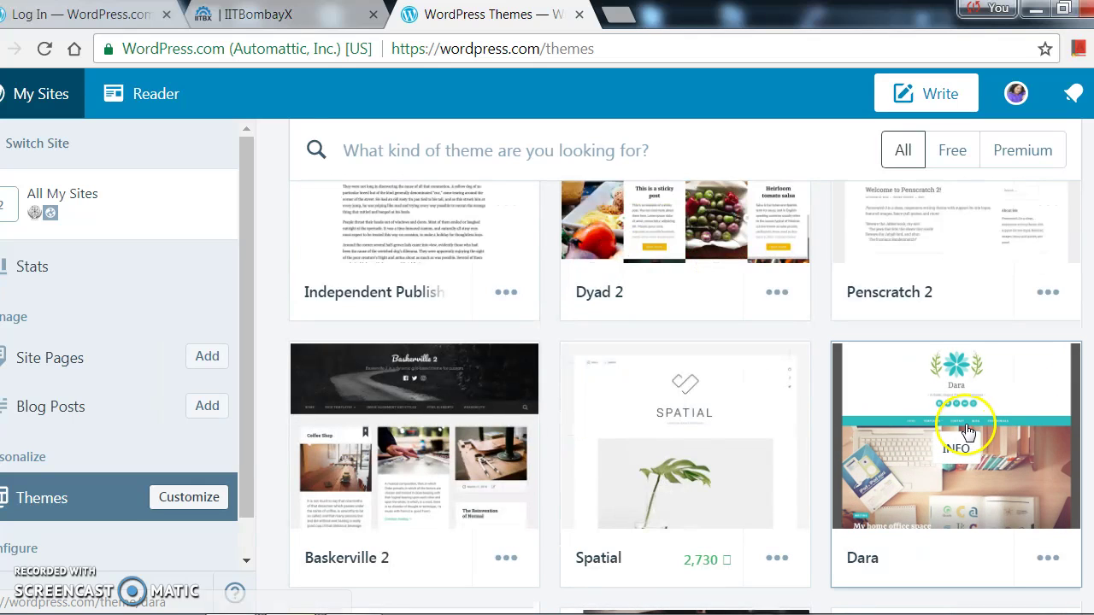
Activate the Dara theme by Automattic on the faculty profile site.
{"action": "left_click", "coordinate": [983, 432]}
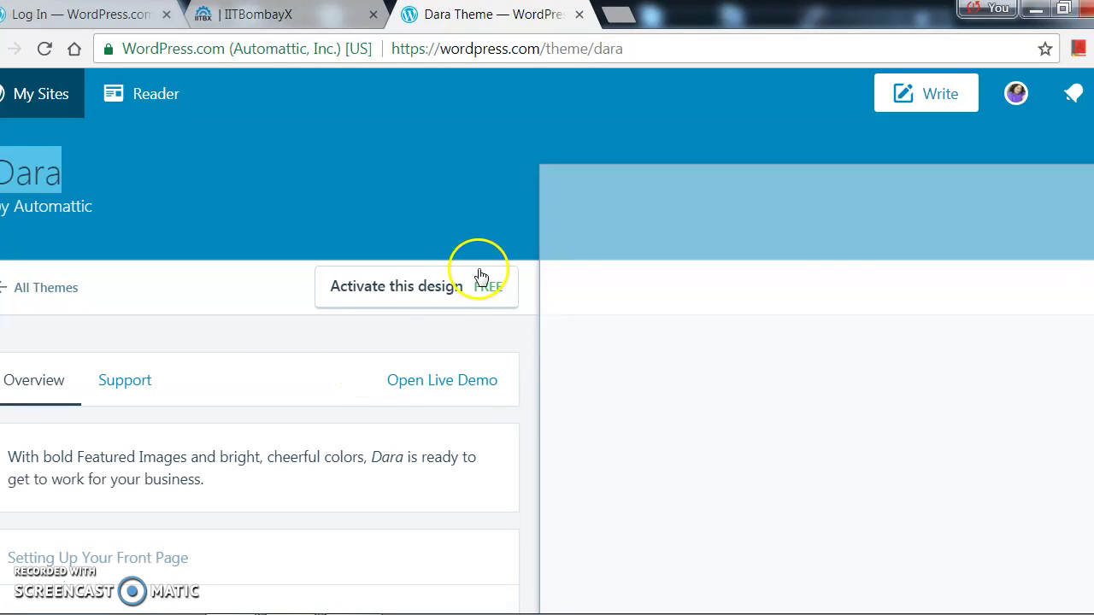
{"action": "left_click", "coordinate": [431, 291]}
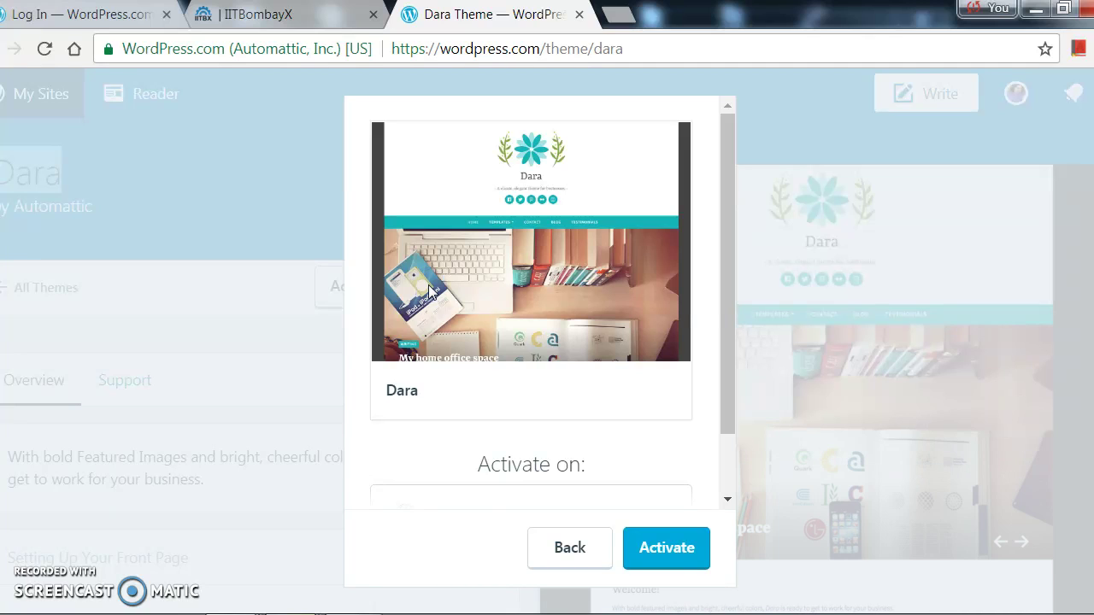
{"action": "left_click", "coordinate": [683, 538]}
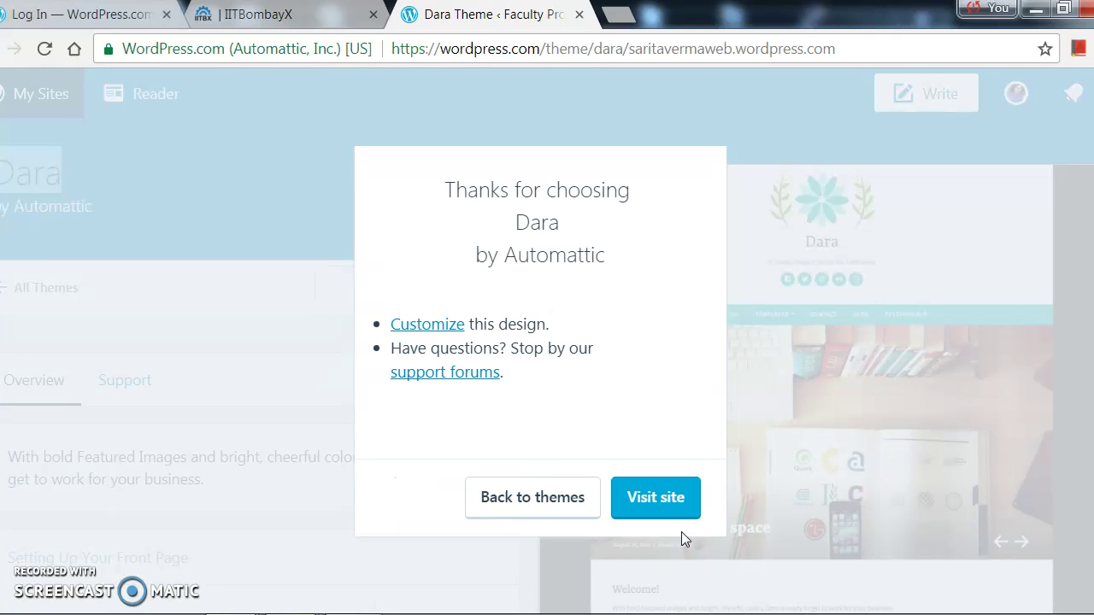
Visit the live site and browse its Dara-styled Home page with About, Contact and Page sections.
{"action": "left_click", "coordinate": [663, 504]}
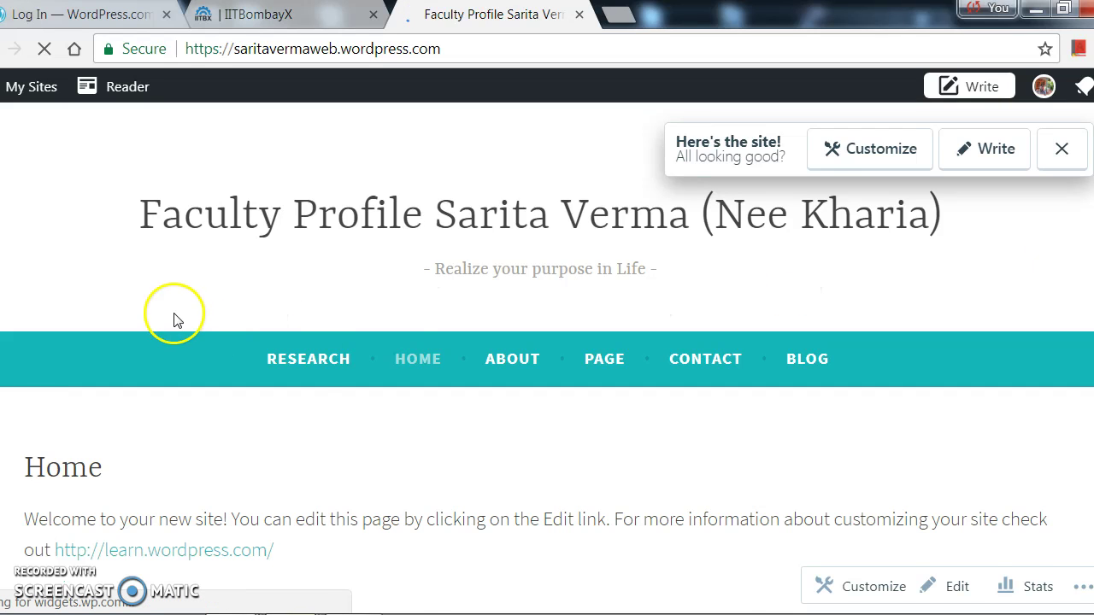
{"action": "scroll", "coordinate": [325, 402], "scroll_direction": "down", "scroll_amount": 3}
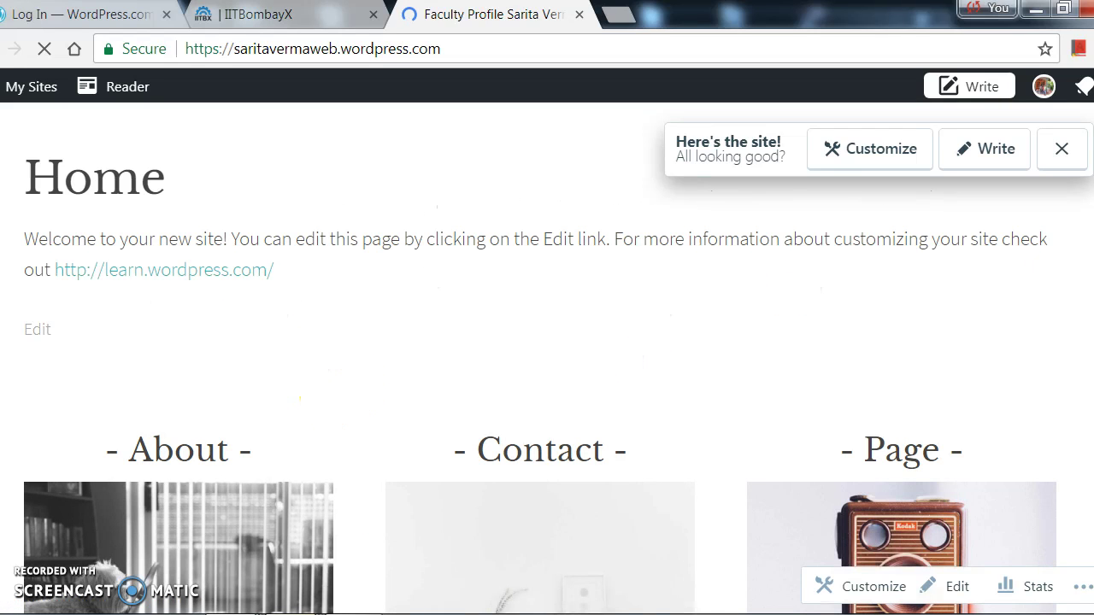
{"action": "scroll", "coordinate": [547, 342], "scroll_direction": "up", "scroll_amount": 3}
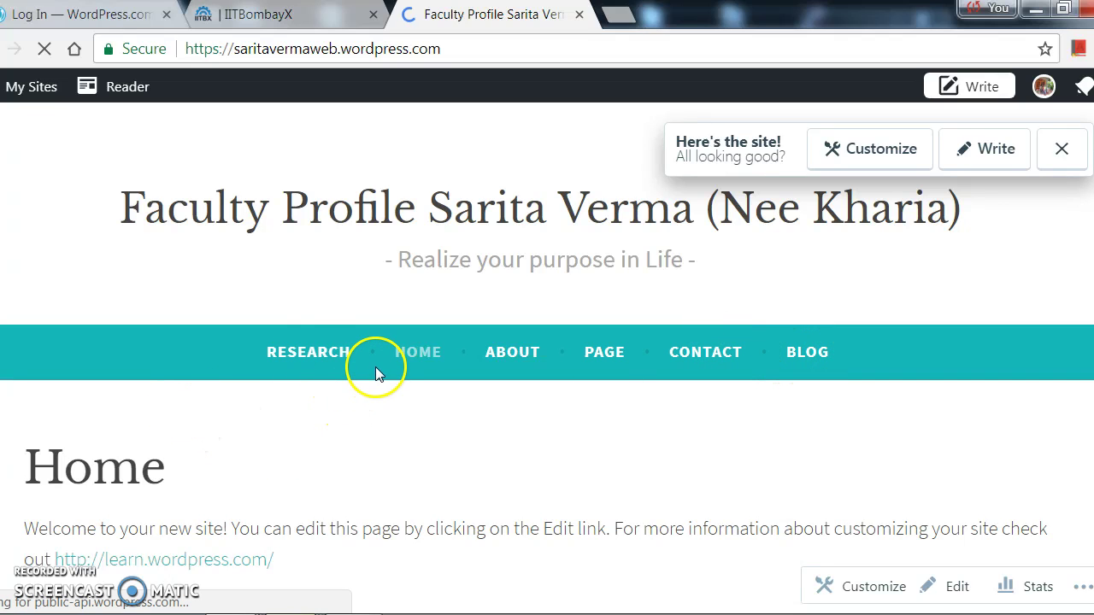
Open the Research page from the site menu and browse its heading, share buttons and Like section.
{"action": "left_click", "coordinate": [300, 343]}
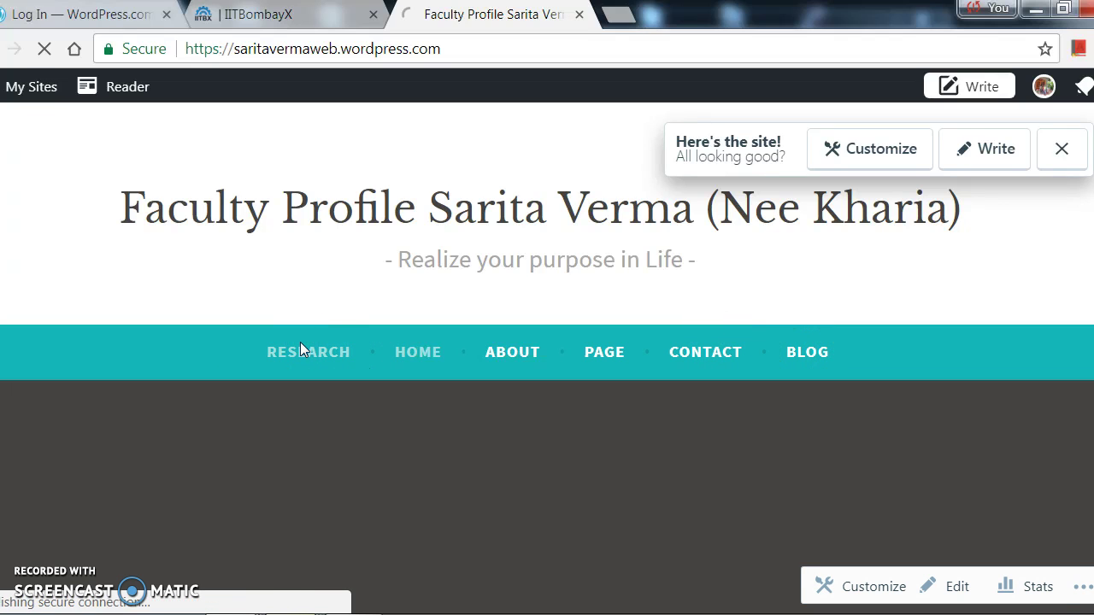
{"action": "double_click", "coordinate": [406, 347]}
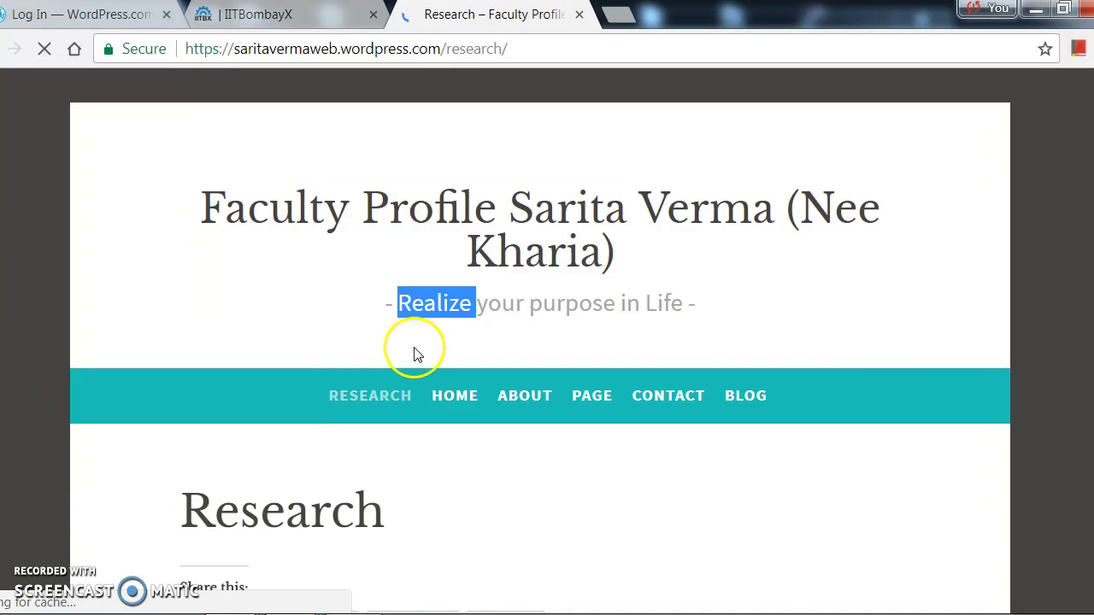
{"action": "scroll", "coordinate": [547, 359], "scroll_direction": "down", "scroll_amount": 3}
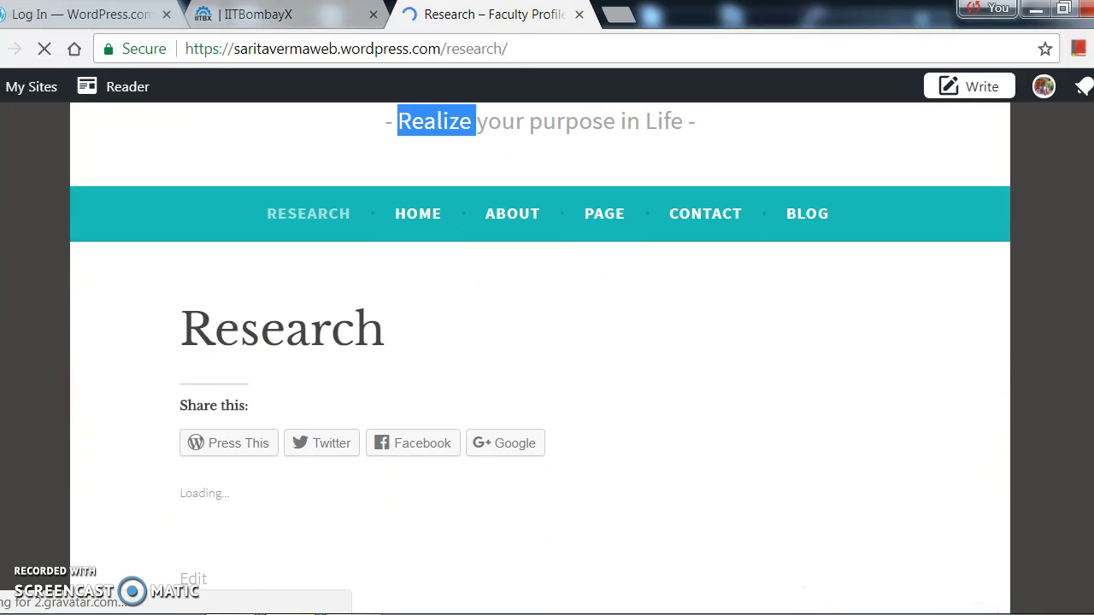
{"action": "scroll", "coordinate": [547, 359], "scroll_direction": "down", "scroll_amount": 1}
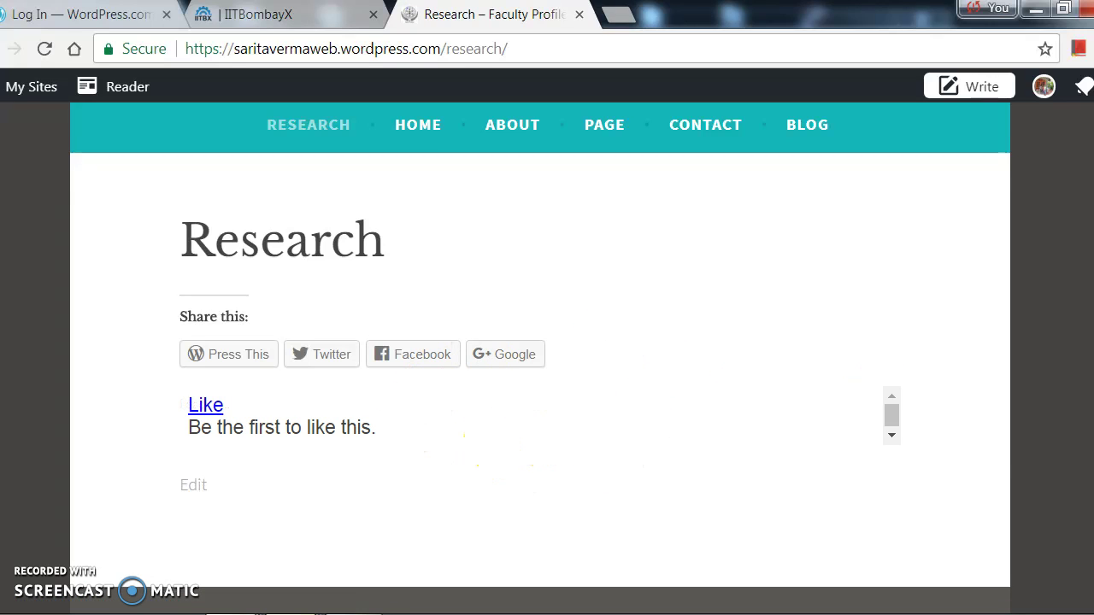
{"action": "scroll", "coordinate": [547, 359], "scroll_direction": "up", "scroll_amount": 1}
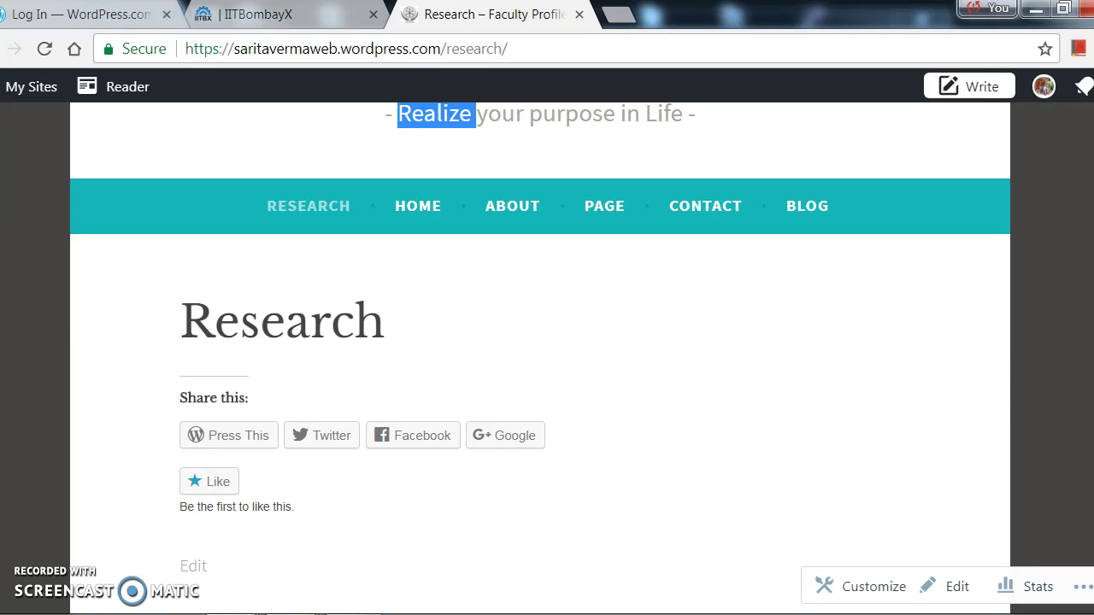
{"action": "scroll", "coordinate": [540, 345], "scroll_direction": "up", "scroll_amount": 2}
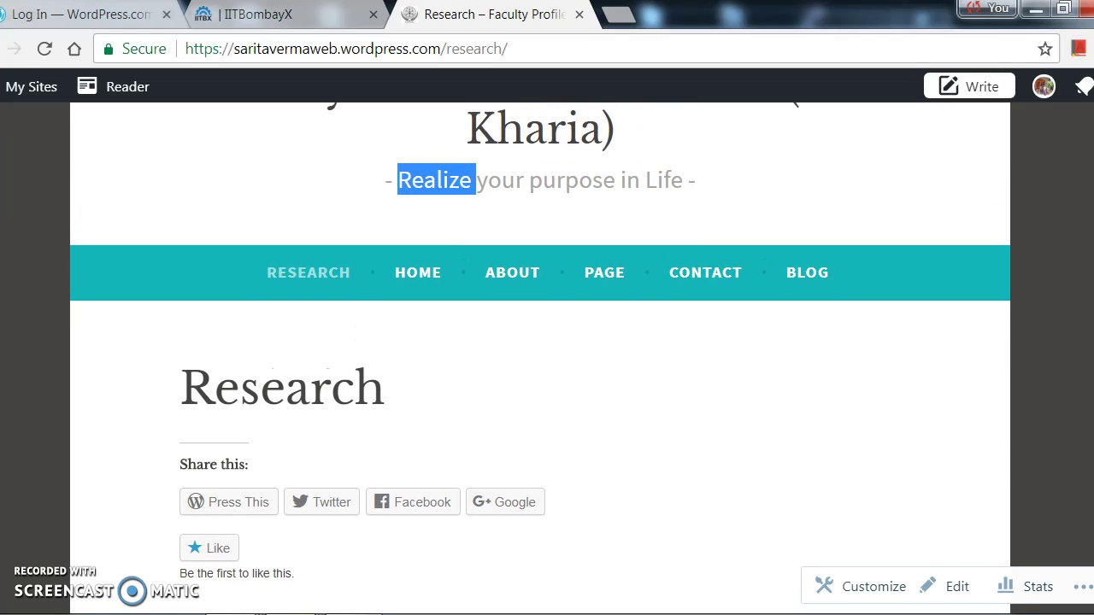